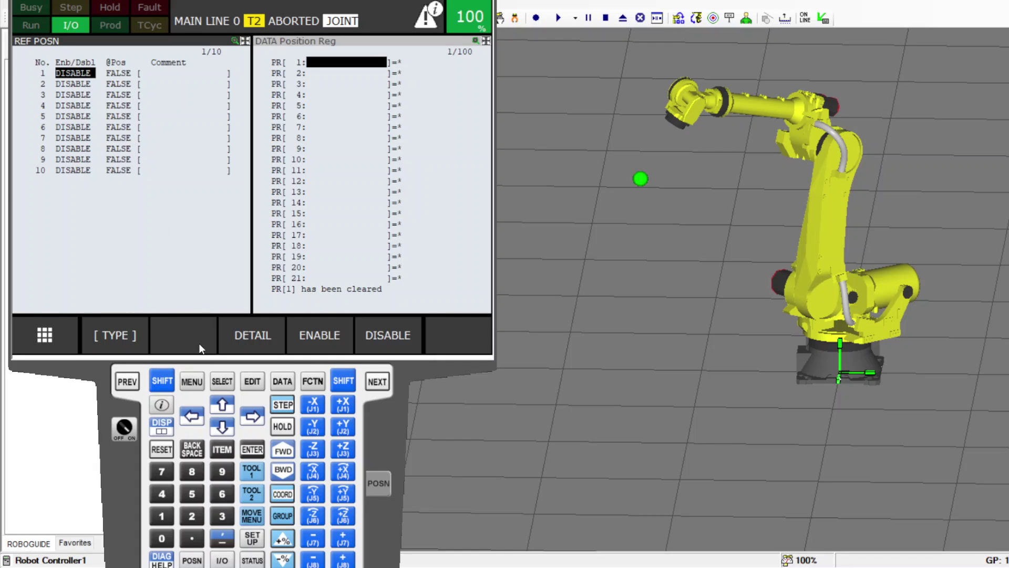
Open the details of reference position 1 in the reference position setup
{"action": "left_click", "coordinate": [192, 382]}
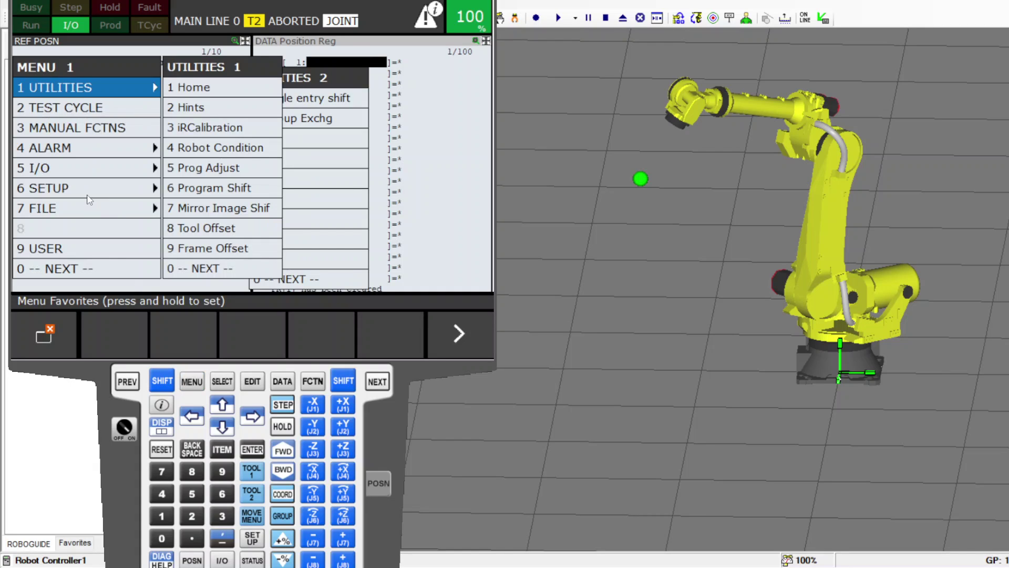
{"action": "left_click", "coordinate": [87, 194]}
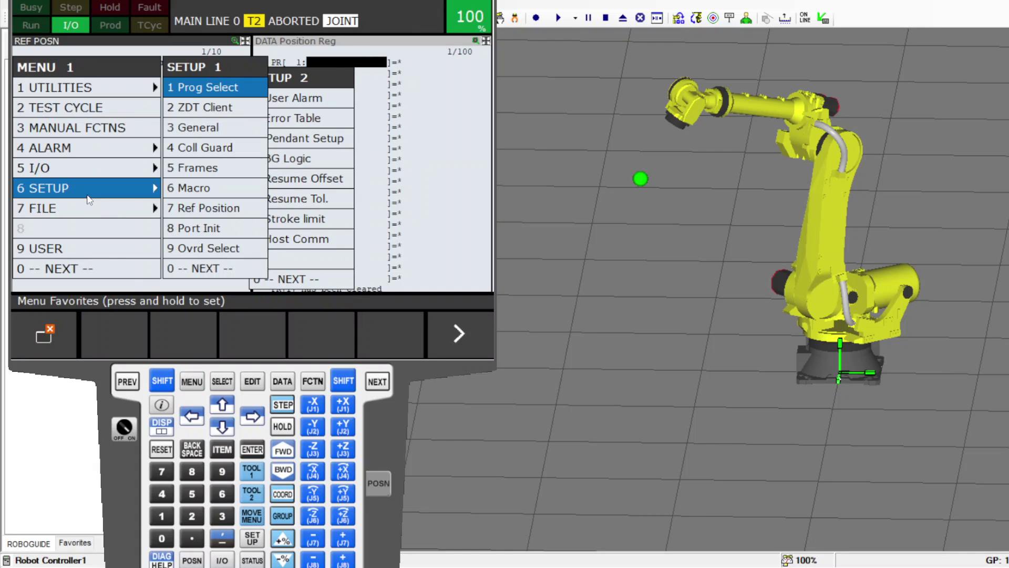
{"action": "left_click", "coordinate": [209, 215]}
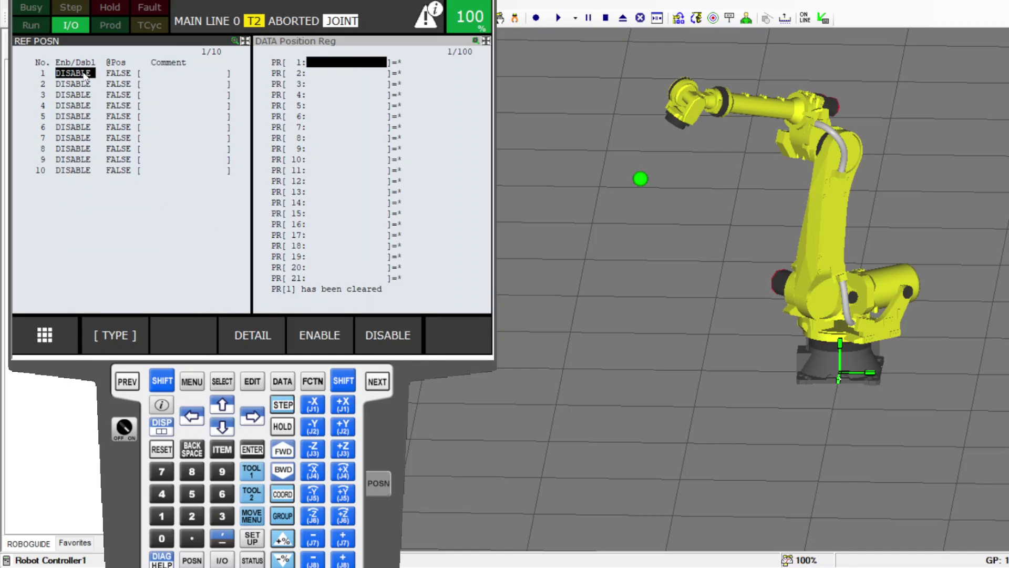
{"action": "left_click", "coordinate": [264, 336]}
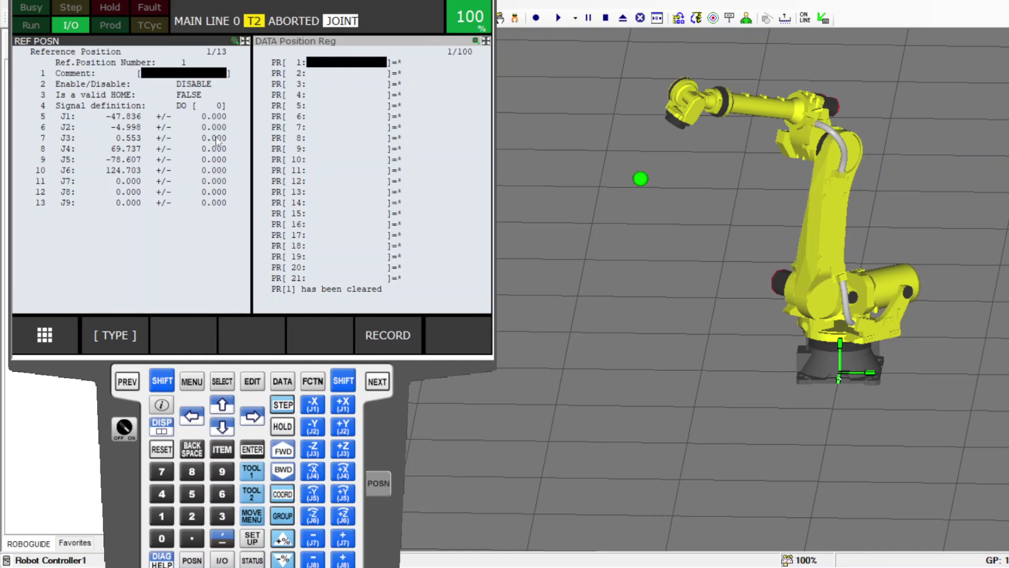
Enter home1 as the comment of reference position 1
{"action": "left_click", "coordinate": [188, 73]}
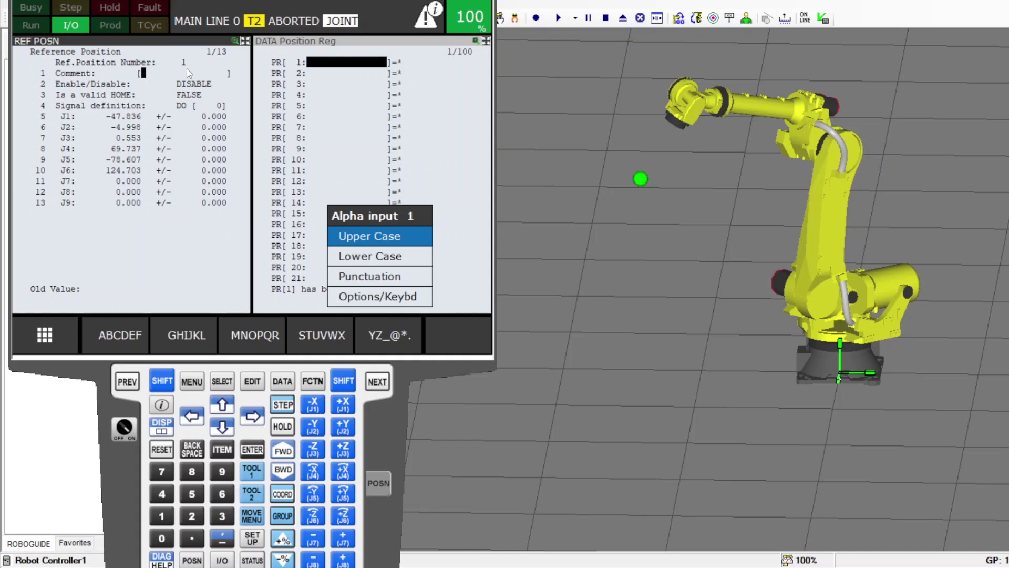
{"action": "left_click", "coordinate": [355, 295]}
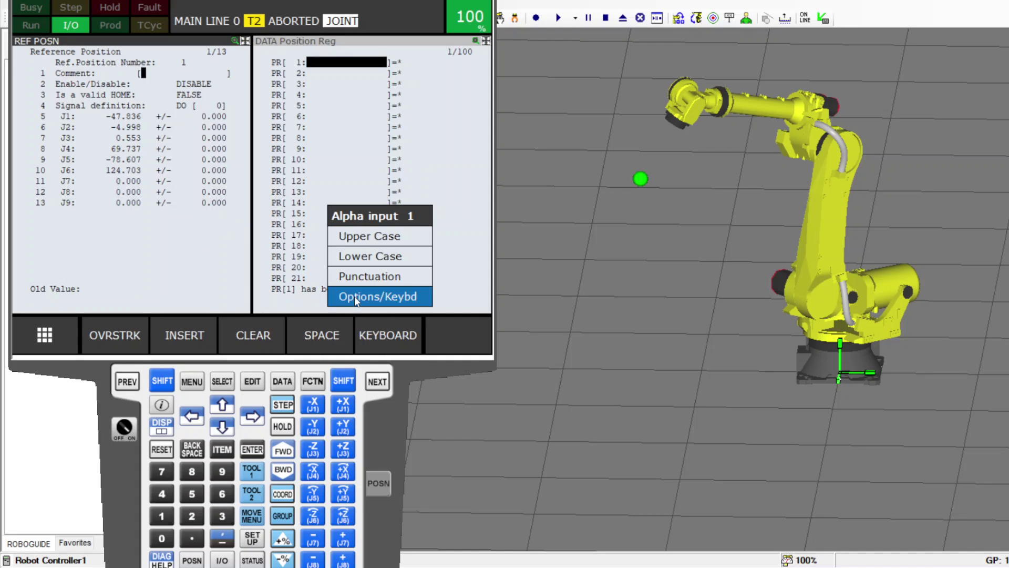
{"action": "left_click", "coordinate": [377, 336]}
{"action": "type", "text": "home1"}
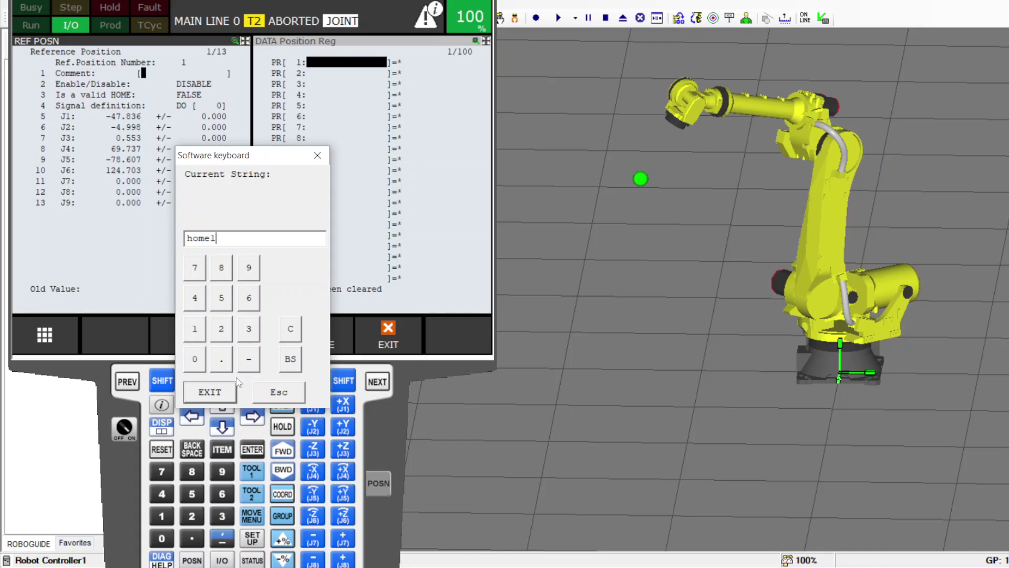
{"action": "left_click", "coordinate": [219, 392]}
Enable reference position 1 and set its signal definition to DO[10]
{"action": "left_click", "coordinate": [193, 83]}
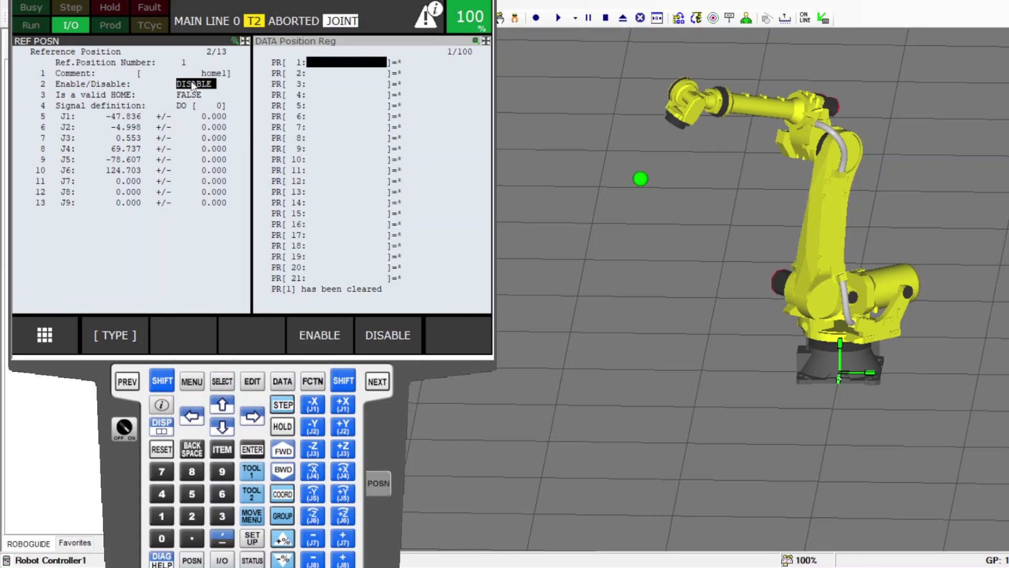
{"action": "left_click", "coordinate": [328, 333]}
{"action": "left_click", "coordinate": [216, 106]}
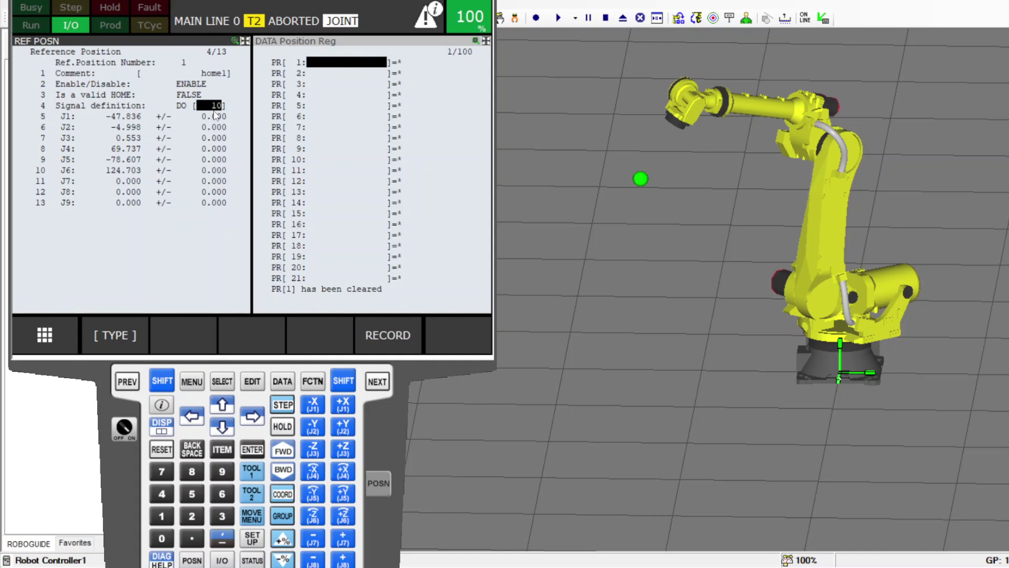
Jog the robot in the negative J2 direction and record the pose as reference position 1
{"action": "left_click", "coordinate": [213, 117]}
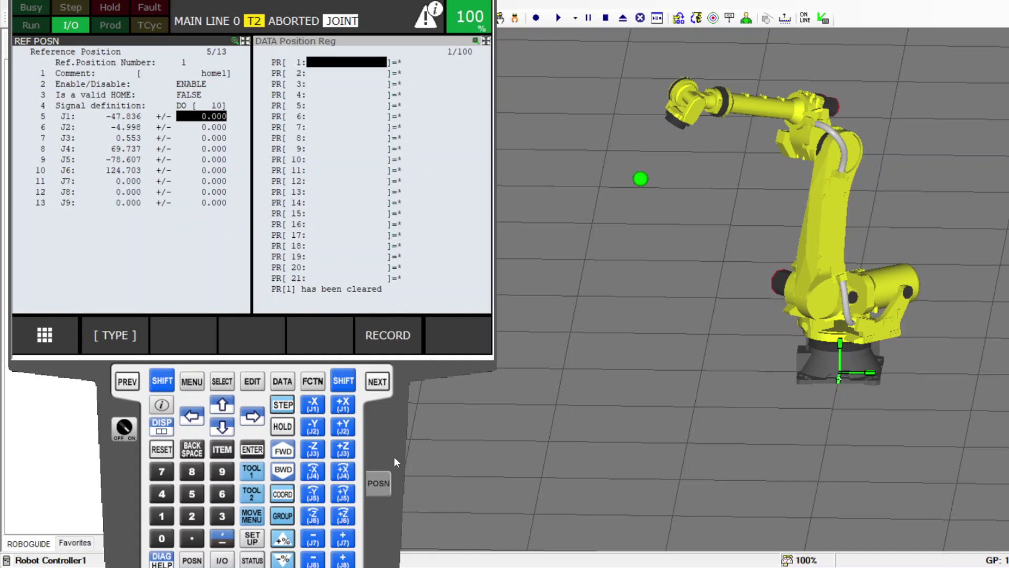
{"action": "left_click", "coordinate": [314, 428]}
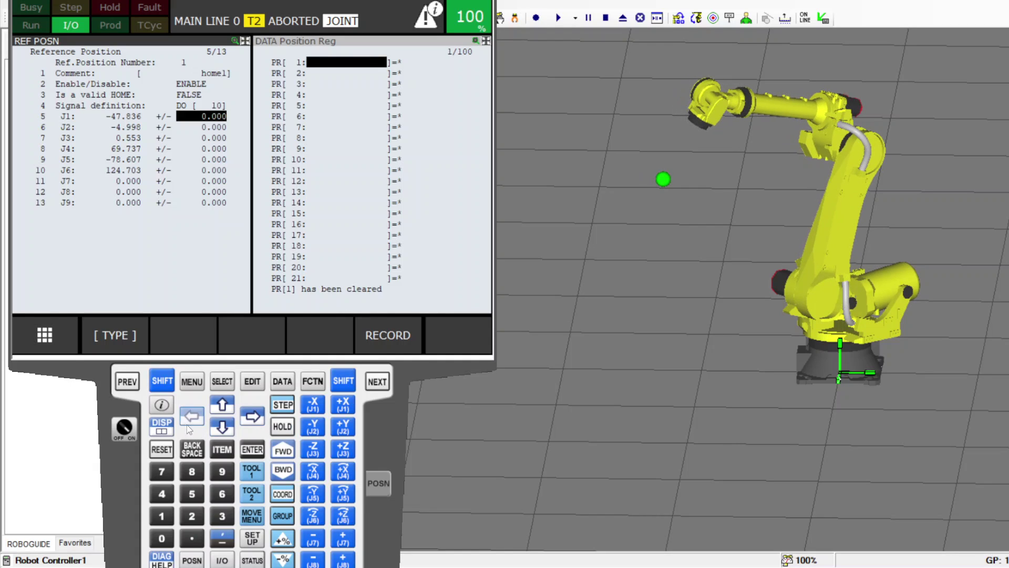
{"action": "left_click", "coordinate": [373, 334]}
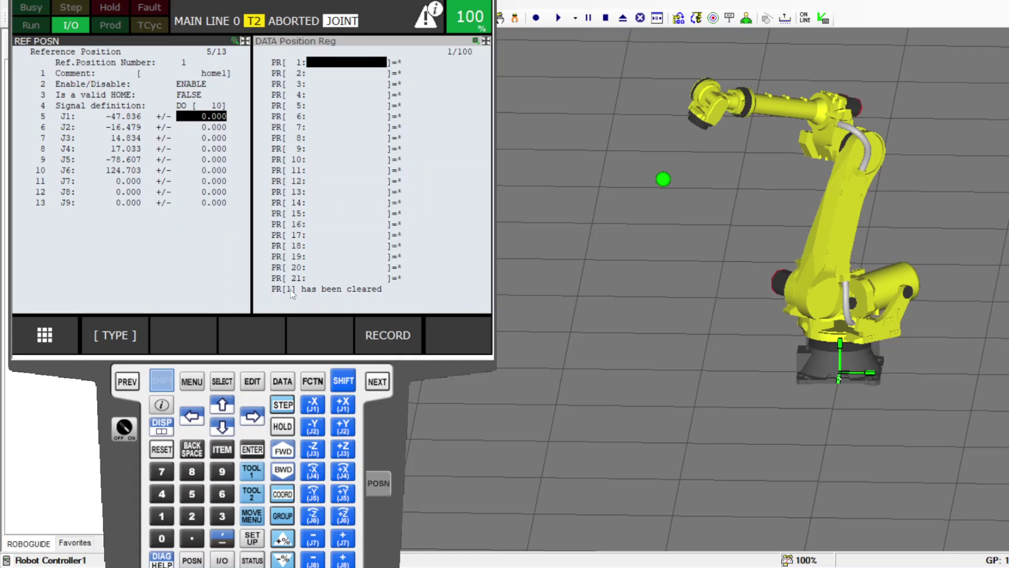
{"action": "left_click", "coordinate": [380, 341]}
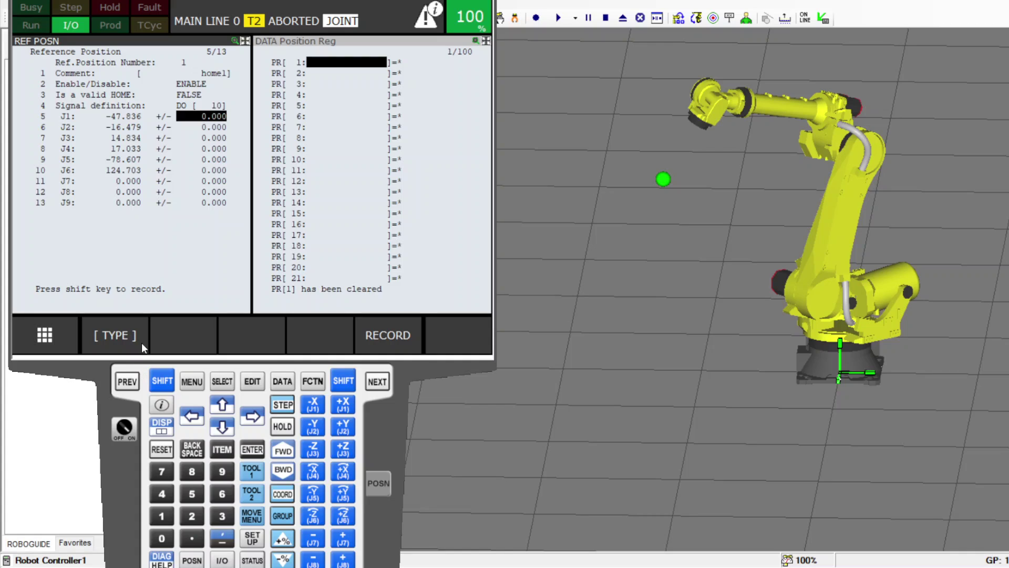
Set the tolerance of joints J1 through J6 to 1 for reference position 1
{"action": "left_click", "coordinate": [200, 119]}
{"action": "type", "text": "1"}
{"action": "key", "text": "Return"}
{"action": "type", "text": "1"}
{"action": "key", "text": "Return"}
{"action": "type", "text": "1"}
{"action": "key", "text": "Return"}
{"action": "type", "text": "1"}
{"action": "key", "text": "Return"}
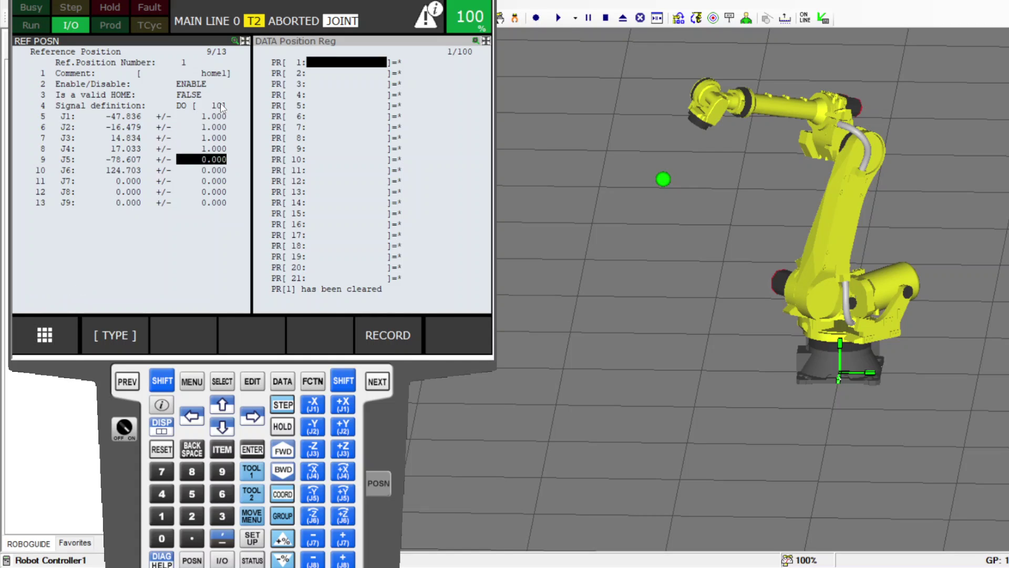
{"action": "type", "text": "1"}
{"action": "key", "text": "Return"}
{"action": "type", "text": "1"}
{"action": "key", "text": "Return"}
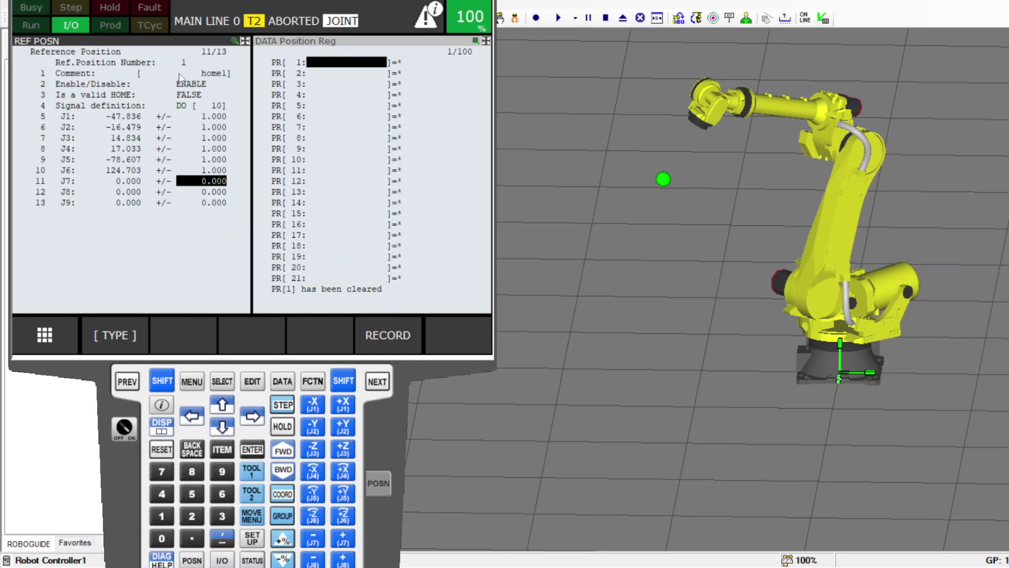
Show the UOP output signals beside the reference position details and examine the At perch status
{"action": "left_click", "coordinate": [293, 45]}
{"action": "left_click", "coordinate": [192, 381]}
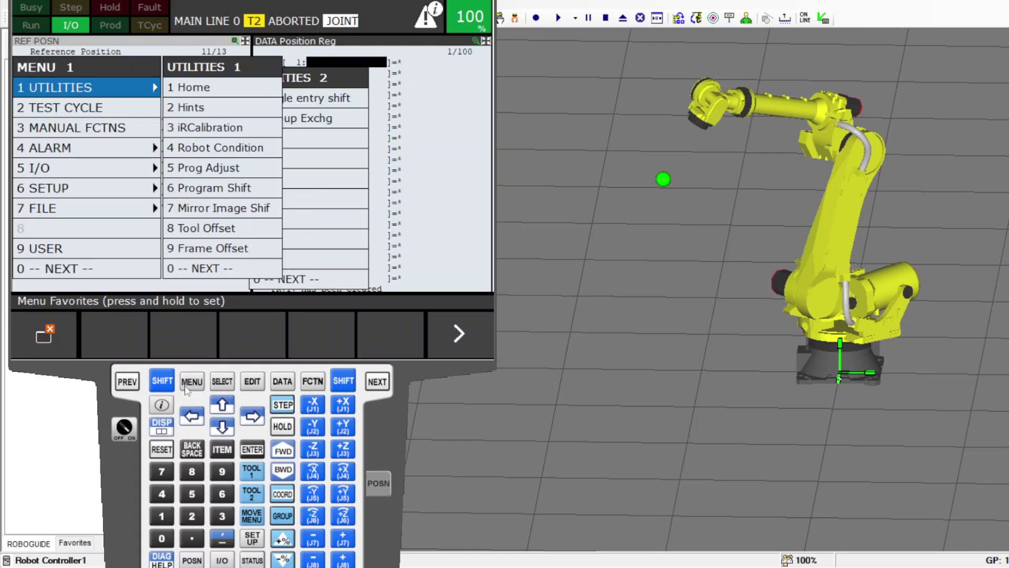
{"action": "left_click", "coordinate": [87, 174]}
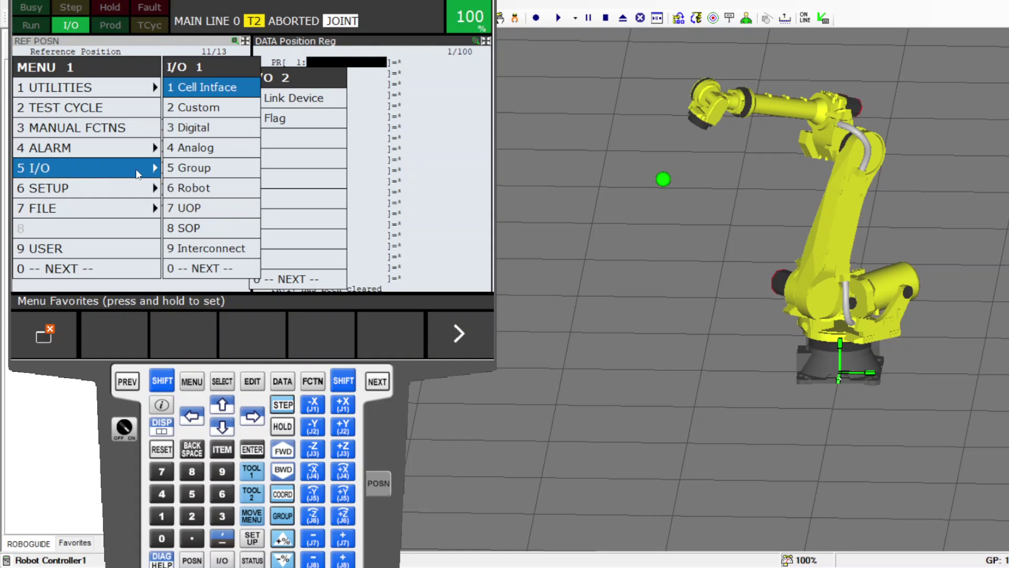
{"action": "left_click", "coordinate": [212, 204]}
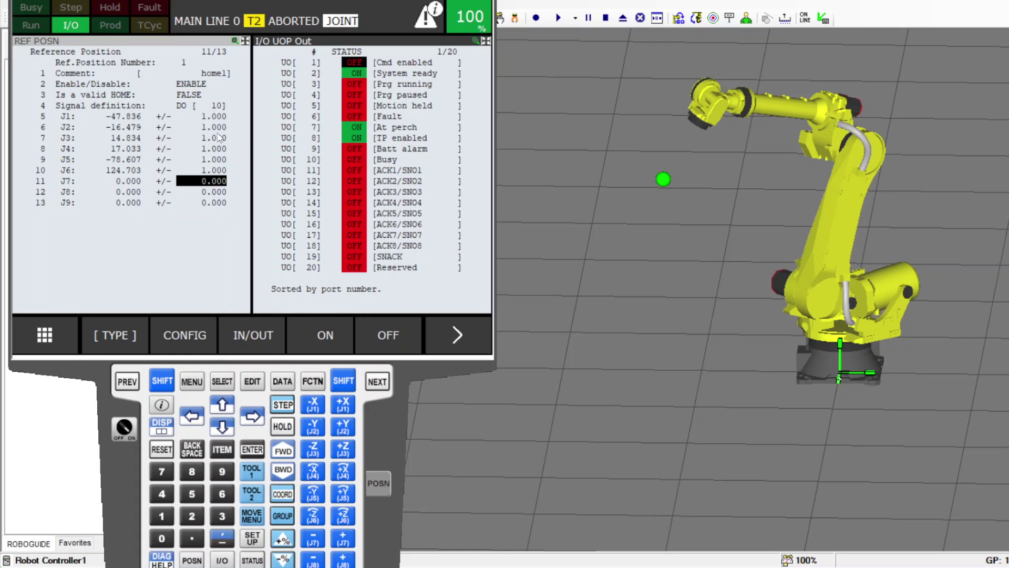
{"action": "key", "text": "F10"}
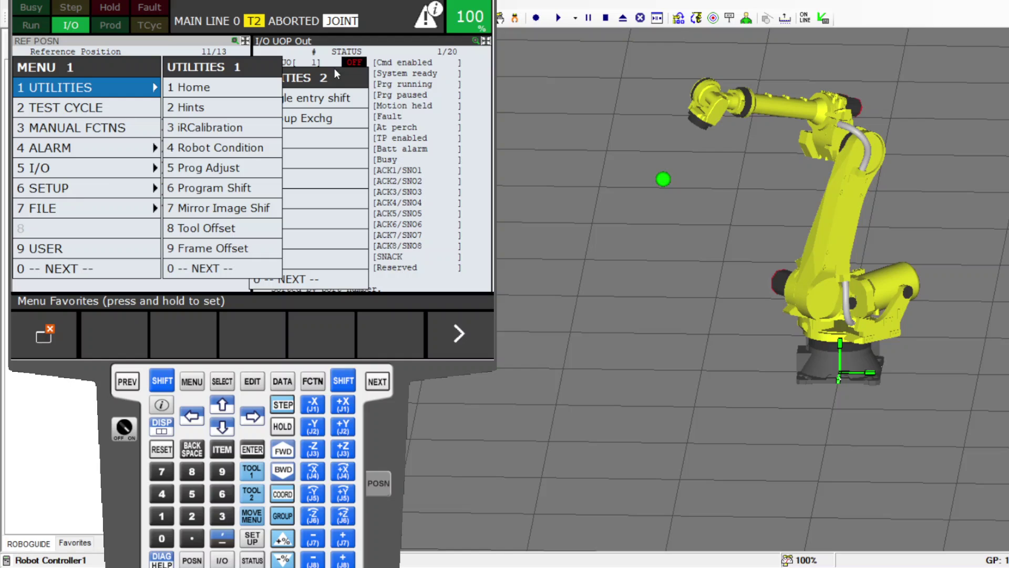
{"action": "left_click", "coordinate": [355, 41]}
{"action": "key", "text": "Escape"}
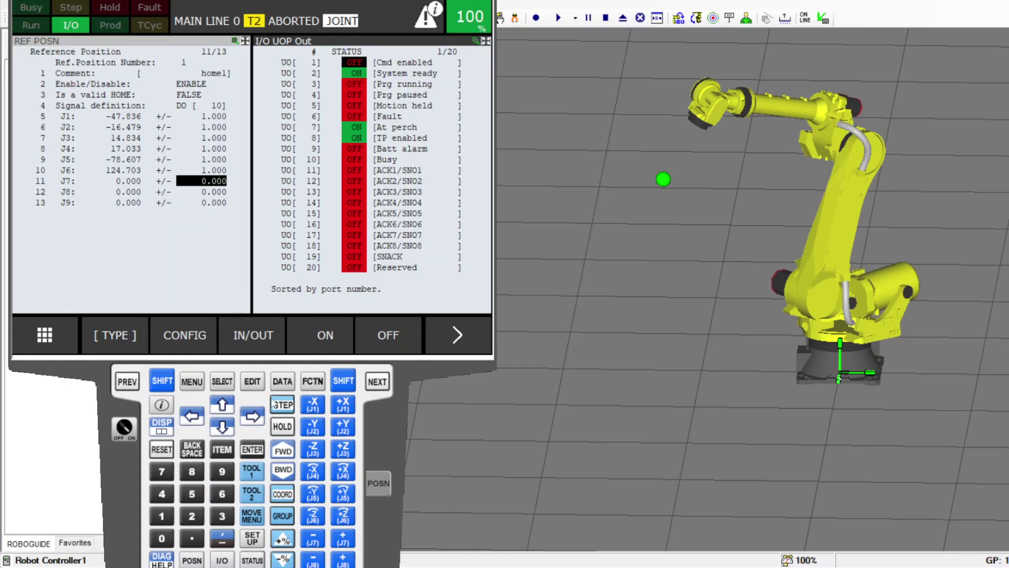
Record the robot's current pose in position register PR[1] and name the register home1
{"action": "left_click", "coordinate": [283, 381]}
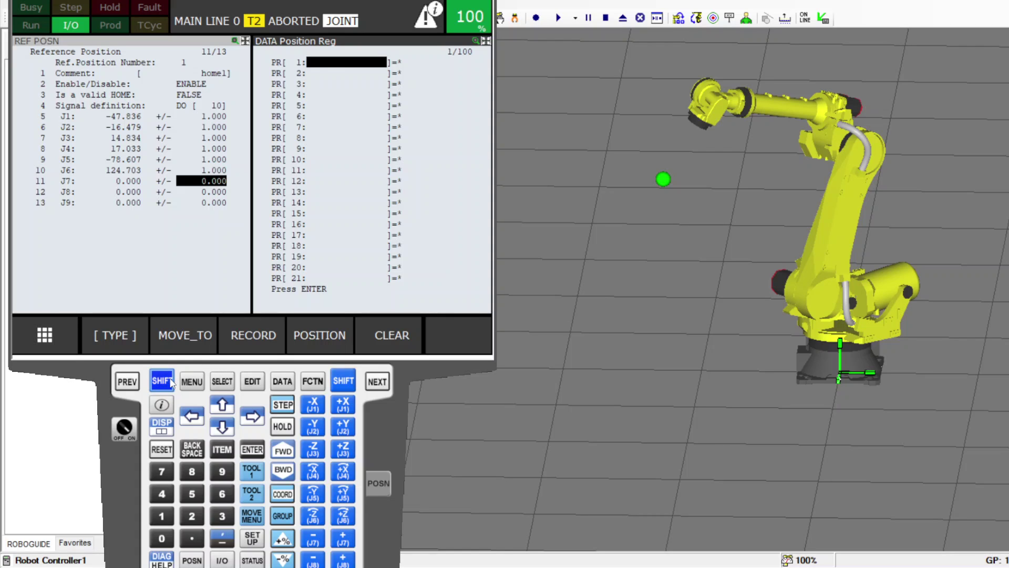
{"action": "left_click", "coordinate": [248, 334], "text": "shift"}
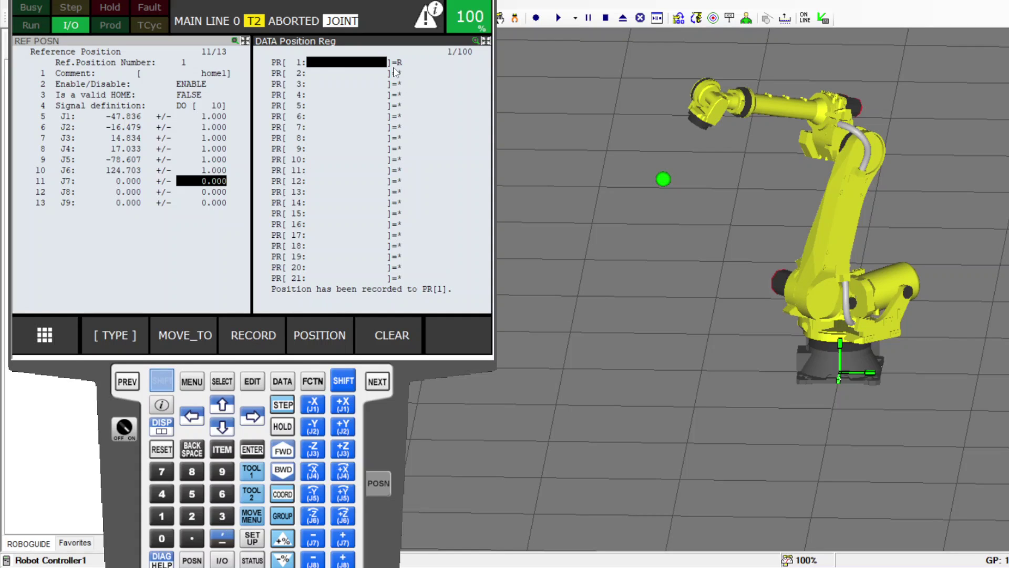
{"action": "left_click", "coordinate": [326, 63]}
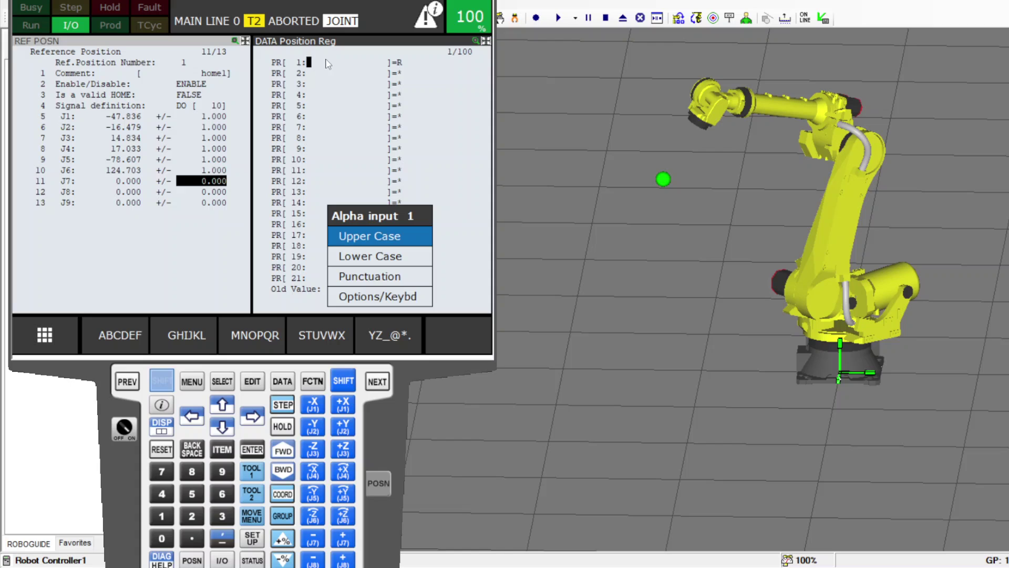
{"action": "left_click", "coordinate": [355, 298]}
{"action": "left_click", "coordinate": [386, 332]}
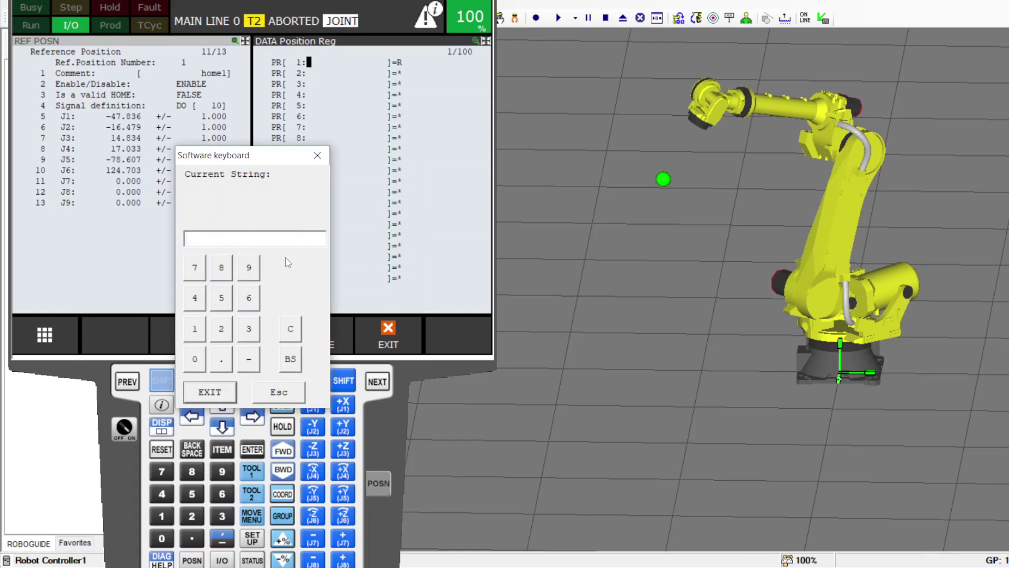
{"action": "type", "text": "home1"}
{"action": "left_click", "coordinate": [210, 391]}
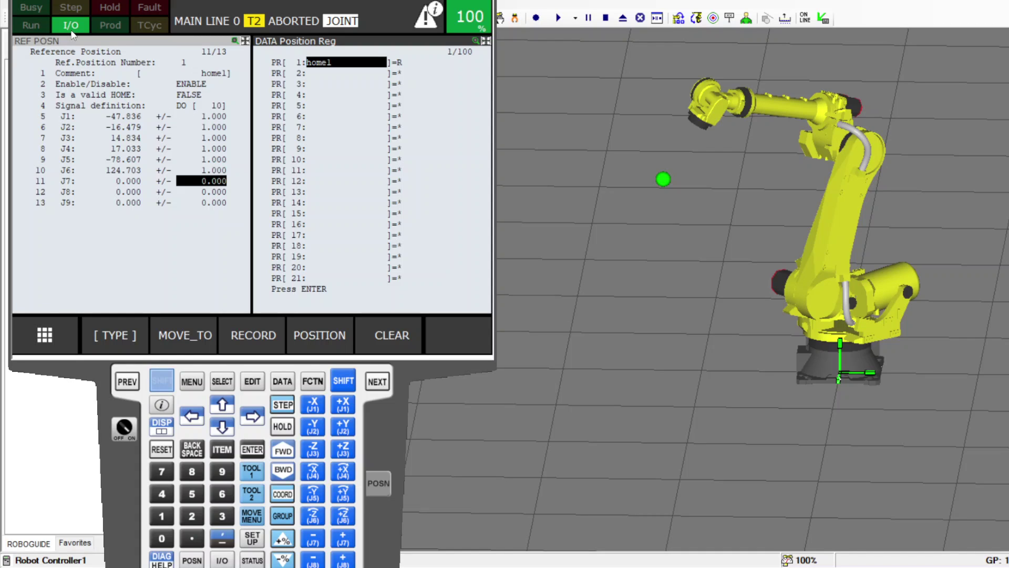
Return to the reference position list and open the details of reference position 2
{"action": "left_click", "coordinate": [44, 42]}
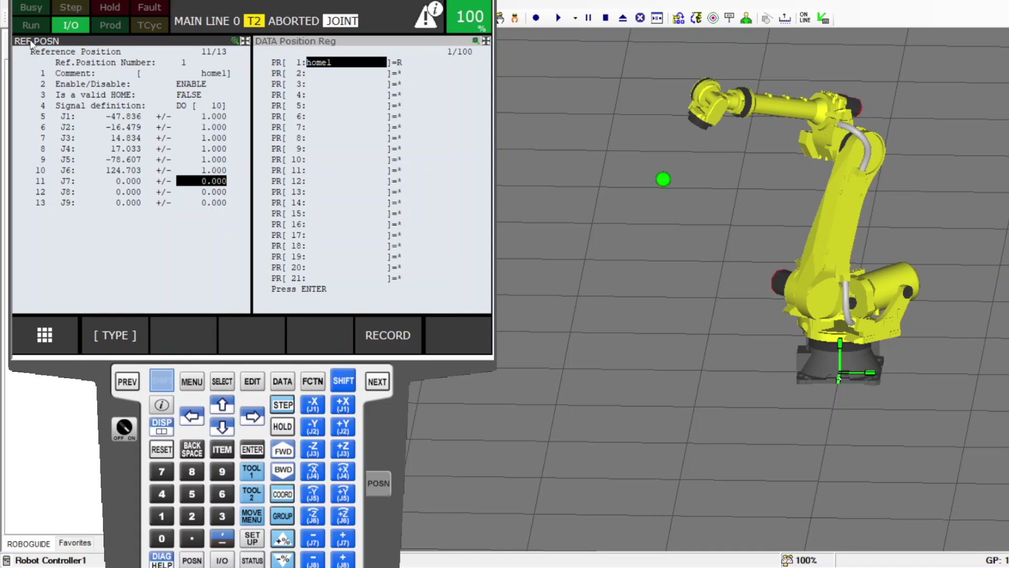
{"action": "left_click", "coordinate": [127, 382]}
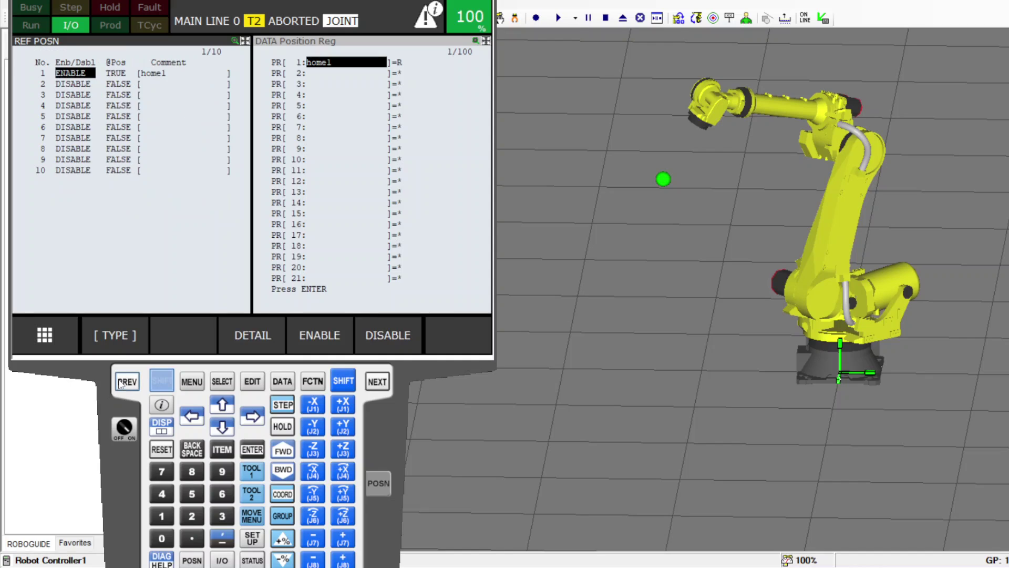
{"action": "left_click", "coordinate": [77, 84]}
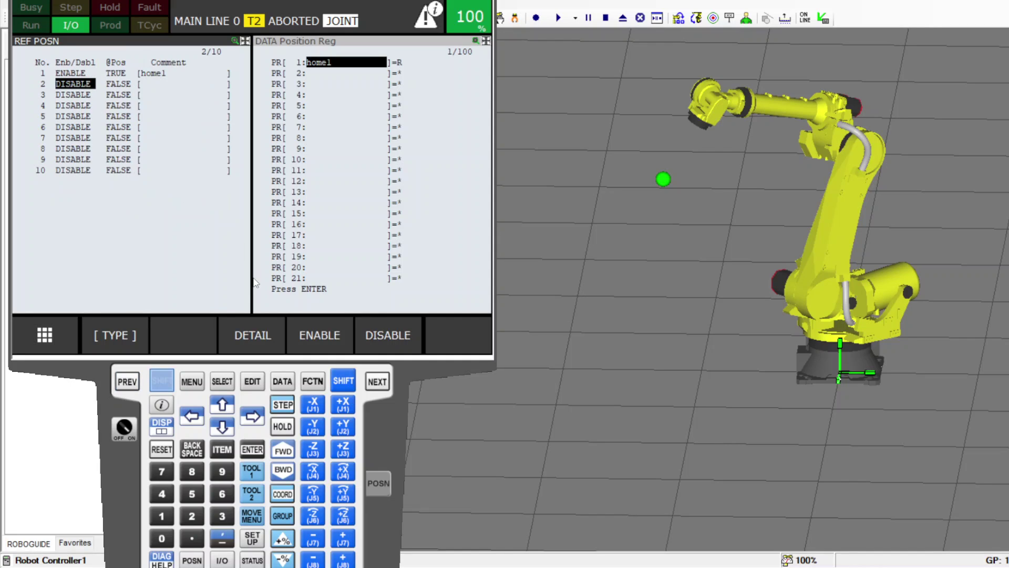
{"action": "left_click", "coordinate": [245, 338]}
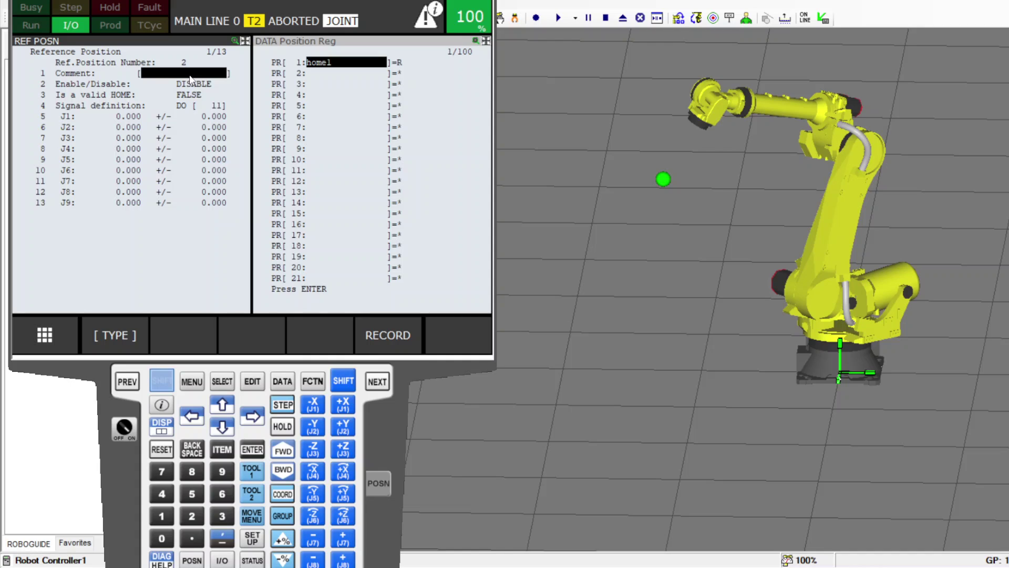
Enter home2 as the comment of reference position 2
{"action": "left_click", "coordinate": [189, 73]}
{"action": "left_click", "coordinate": [363, 297]}
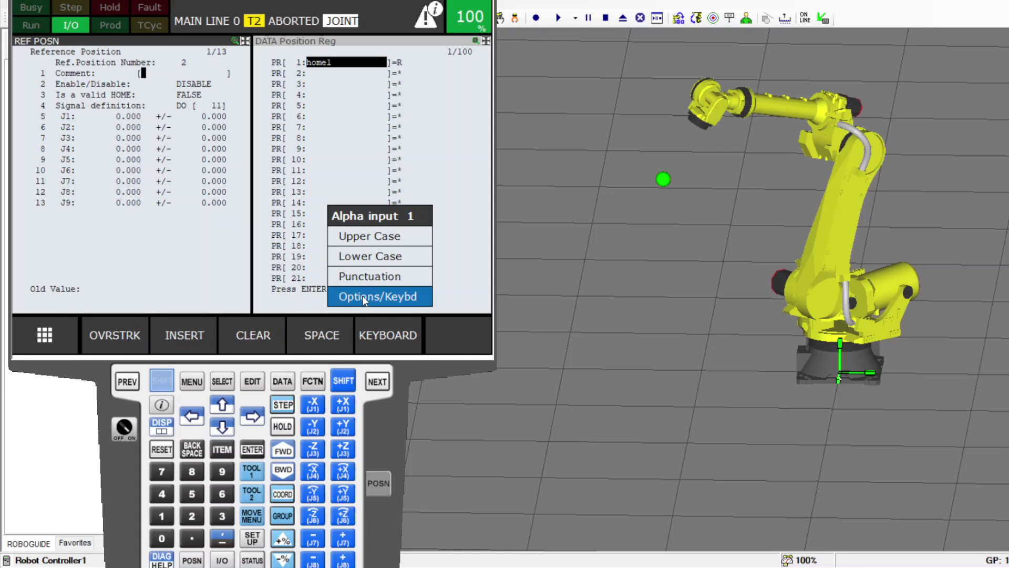
{"action": "left_click", "coordinate": [388, 335]}
{"action": "type", "text": "h"}
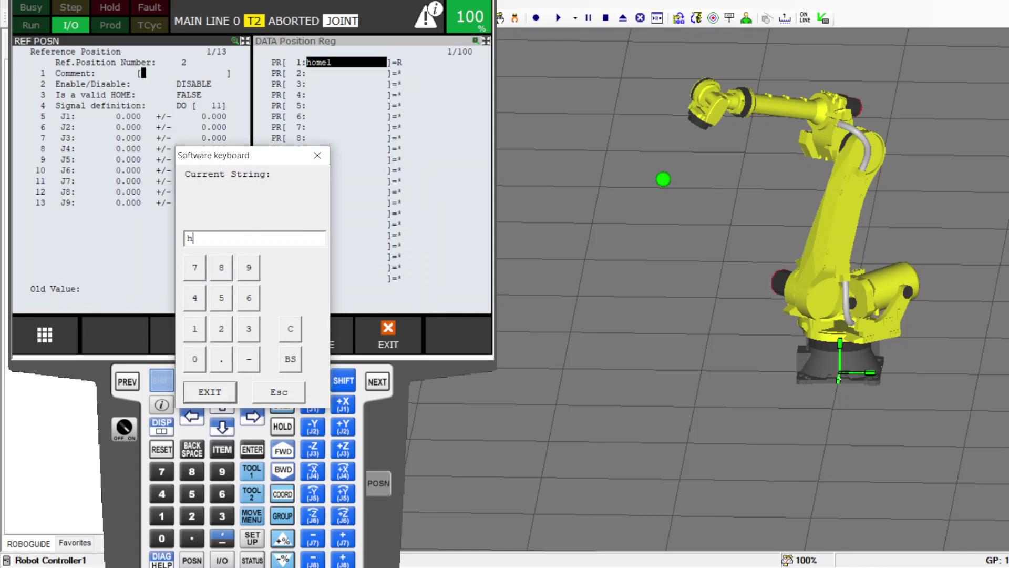
{"action": "type", "text": "ome2"}
{"action": "left_click", "coordinate": [219, 394]}
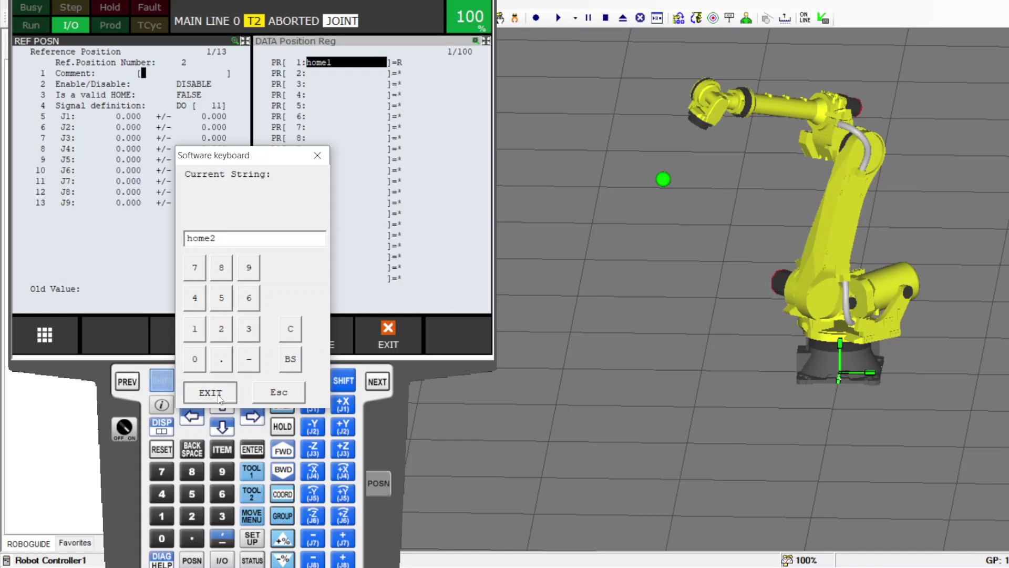
Enable reference position 2 and select its DO[11] signal definition
{"action": "left_click", "coordinate": [197, 85]}
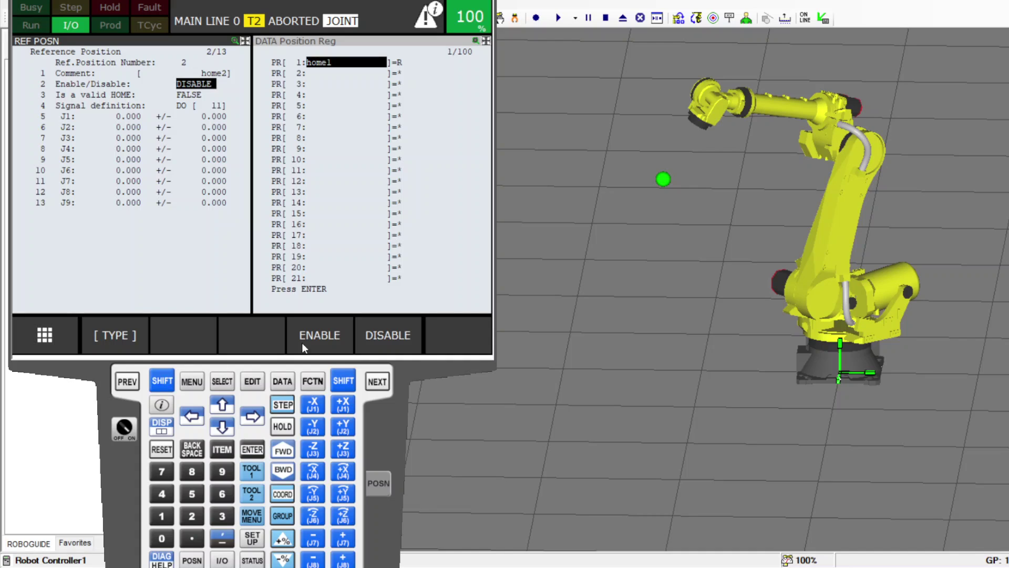
{"action": "left_click", "coordinate": [328, 341]}
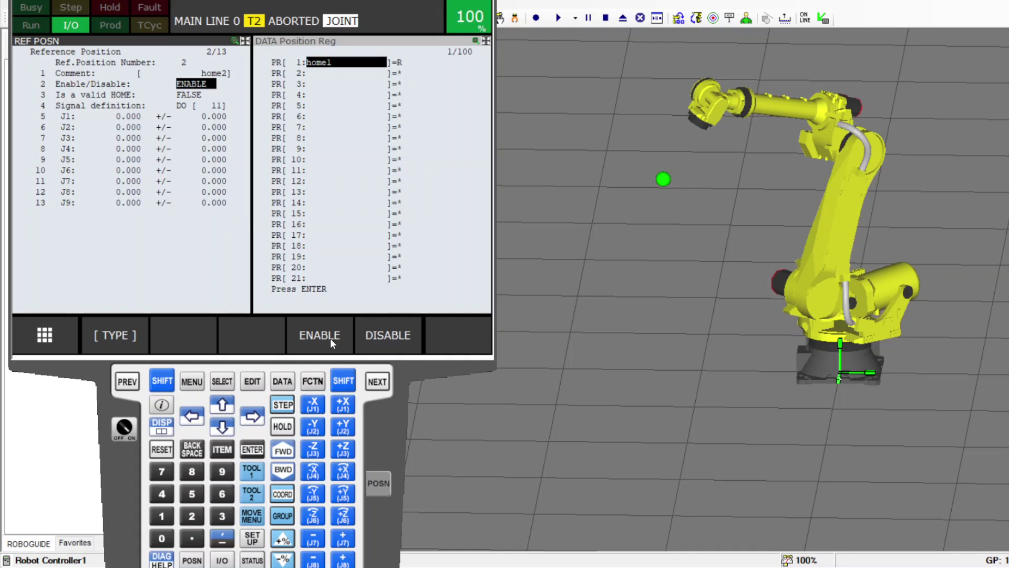
{"action": "left_click", "coordinate": [184, 106]}
{"action": "left_click", "coordinate": [217, 107]}
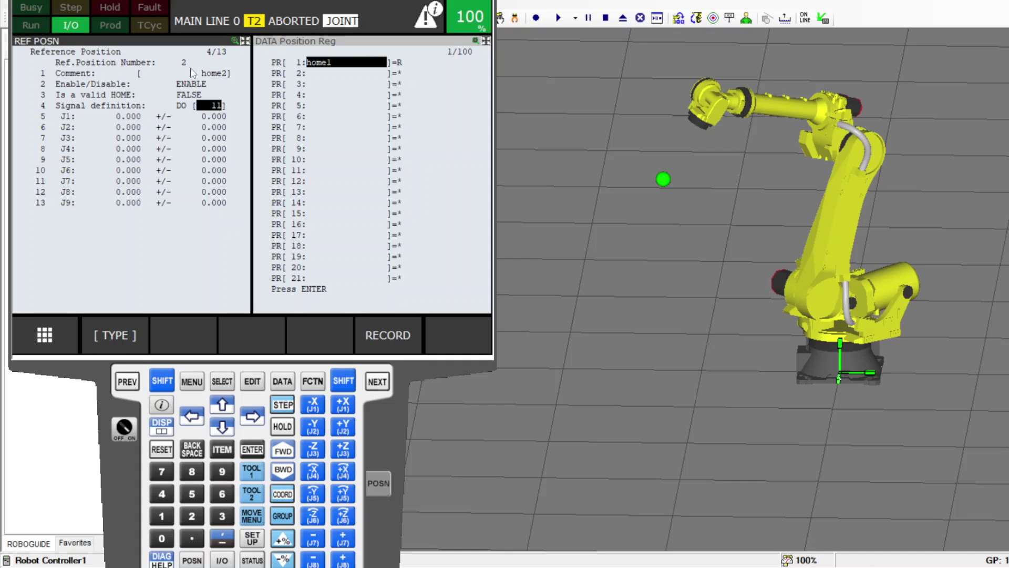
Jog the robot to about J1 -76° and J2 -33°, and record the pose in reference position 2
{"action": "left_click", "coordinate": [213, 117]}
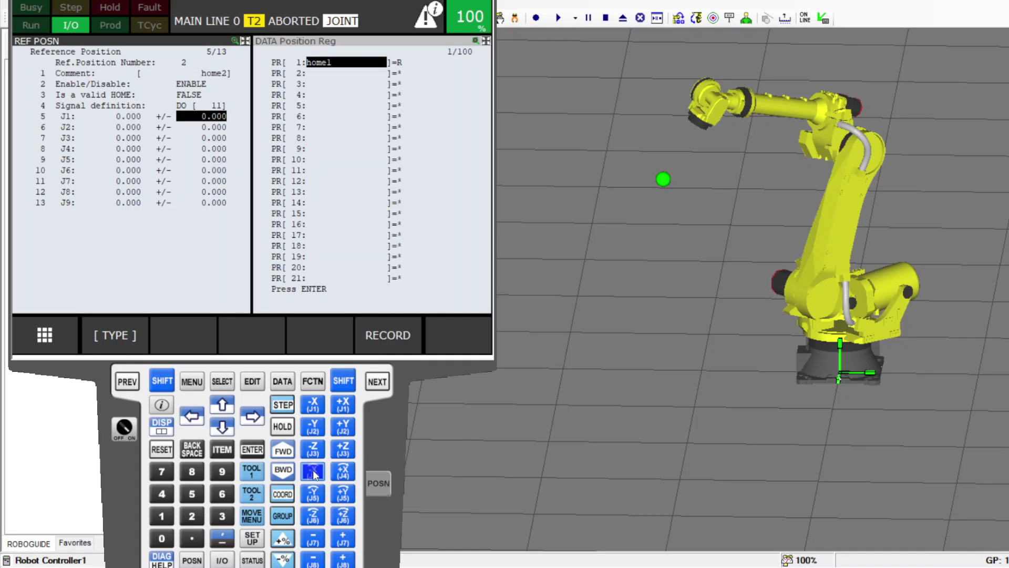
{"action": "left_click", "coordinate": [314, 427], "text": "shift"}
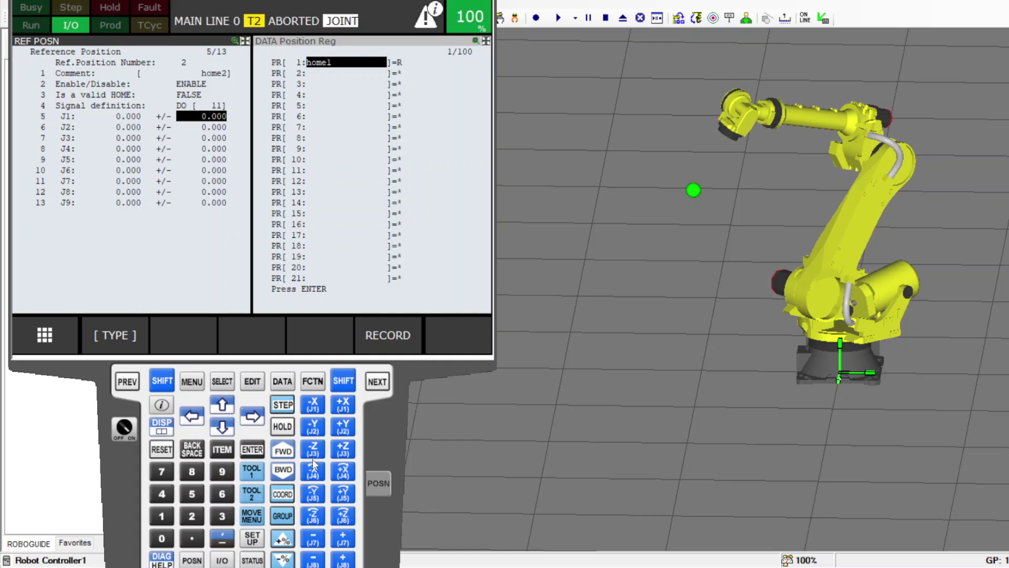
{"action": "left_click", "coordinate": [310, 405], "text": "shift"}
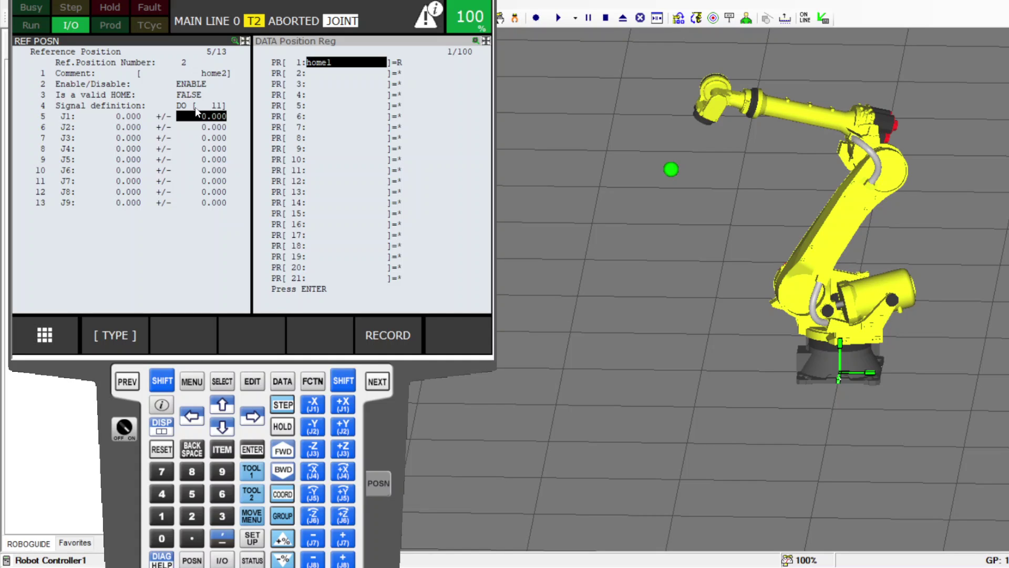
{"action": "left_click", "coordinate": [169, 375]}
{"action": "left_click", "coordinate": [389, 342]}
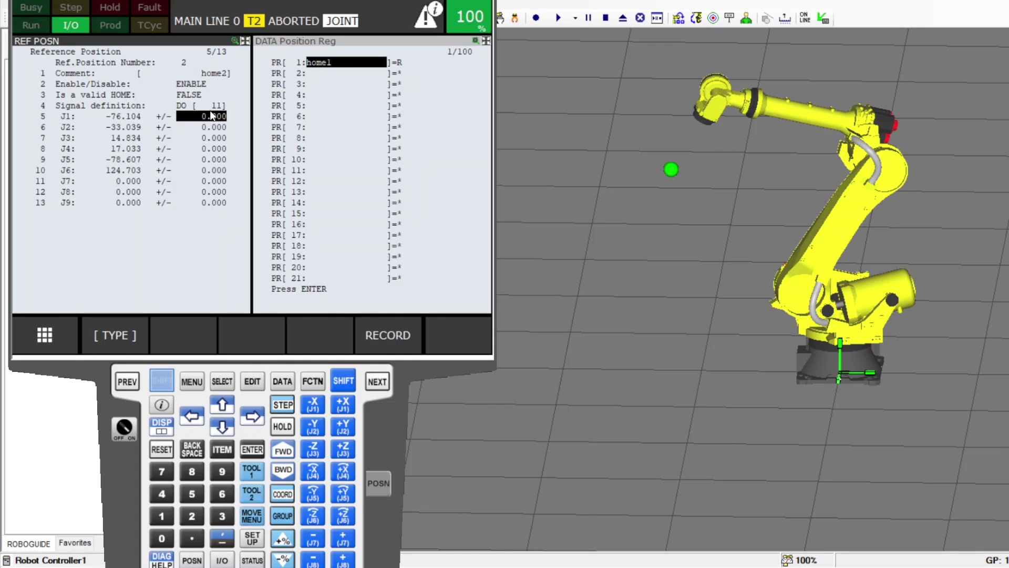
Set the tolerances of joints J1 to J6 in reference position 2 to 1.000
{"action": "type", "text": "1"}
{"action": "key", "text": "Return"}
{"action": "type", "text": "1"}
{"action": "key", "text": "Return"}
{"action": "key", "text": "1"}
{"action": "key", "text": "Return"}
{"action": "key", "text": "1"}
{"action": "key", "text": "Return"}
{"action": "type", "text": "1"}
{"action": "key", "text": "Return"}
{"action": "type", "text": "1"}
{"action": "key", "text": "Return"}
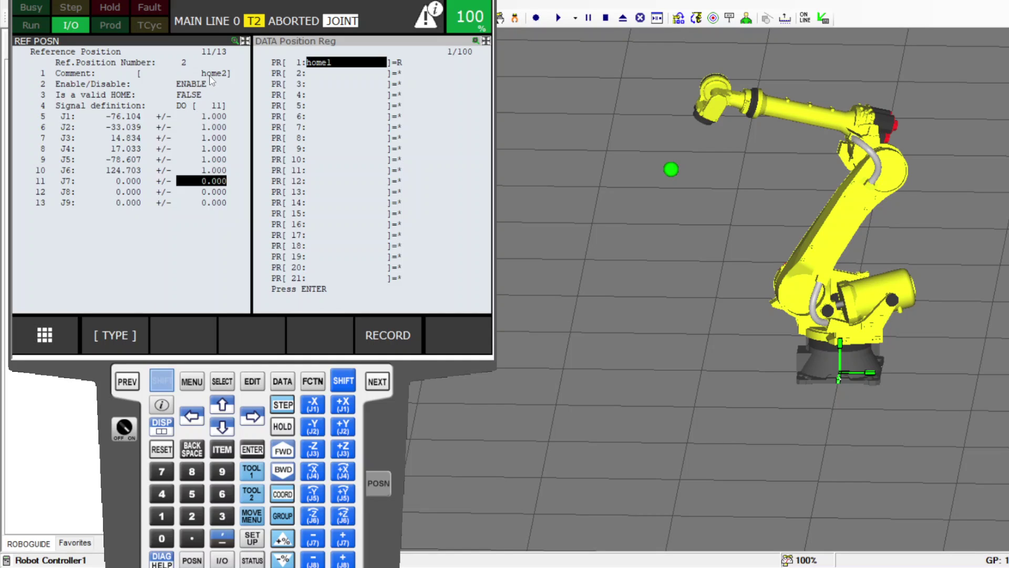
Record the robot's current pose in position register PR[2] and name the register home2
{"action": "left_click", "coordinate": [302, 75]}
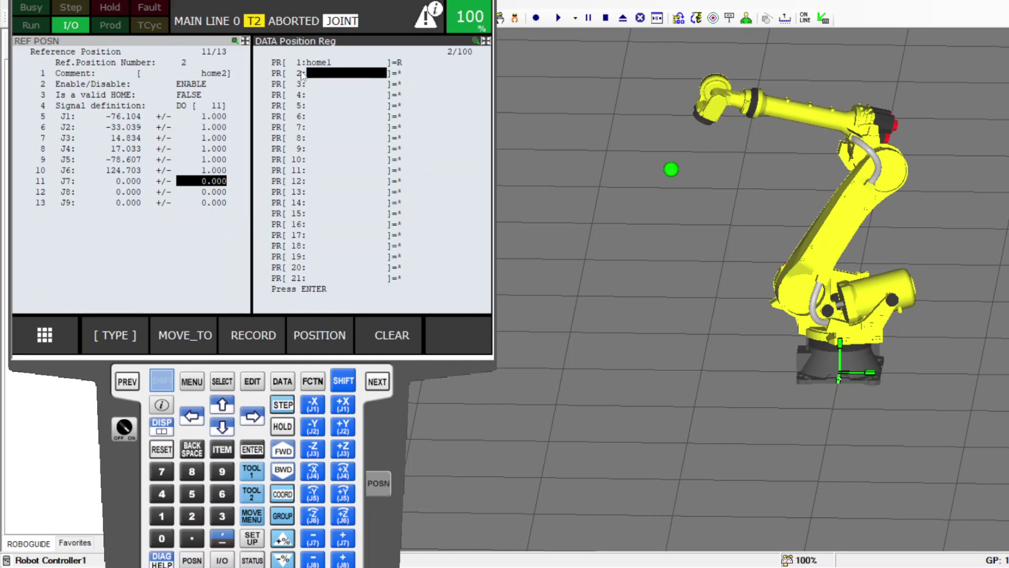
{"action": "left_click", "coordinate": [272, 336]}
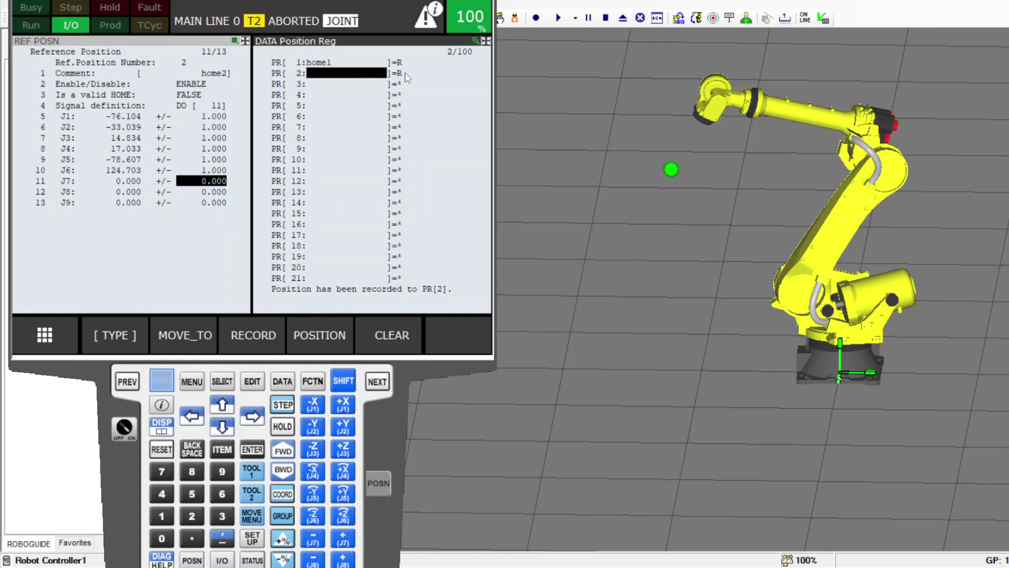
{"action": "left_click", "coordinate": [342, 77]}
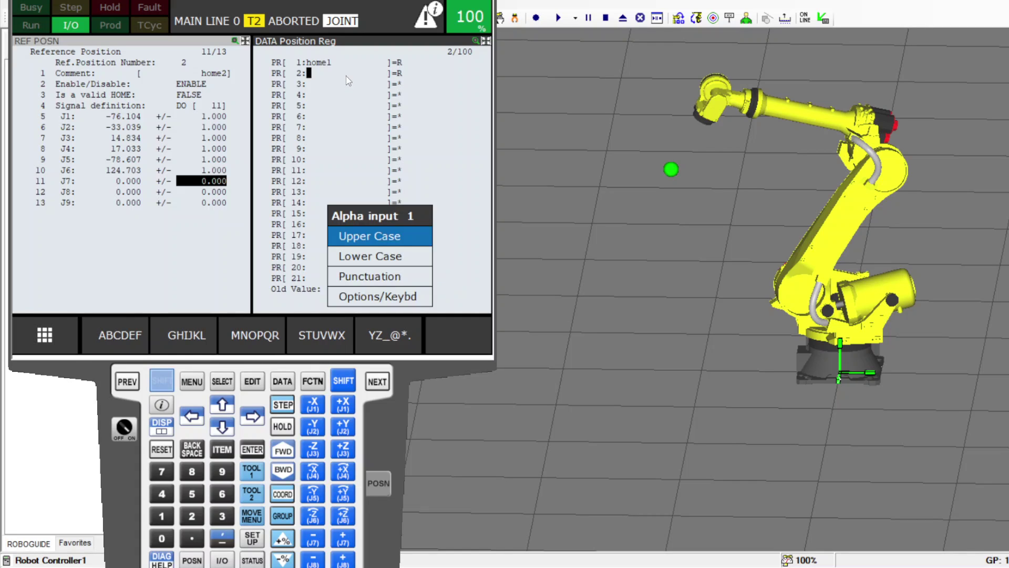
{"action": "left_click", "coordinate": [360, 298]}
{"action": "left_click", "coordinate": [371, 332]}
{"action": "type", "text": "h"}
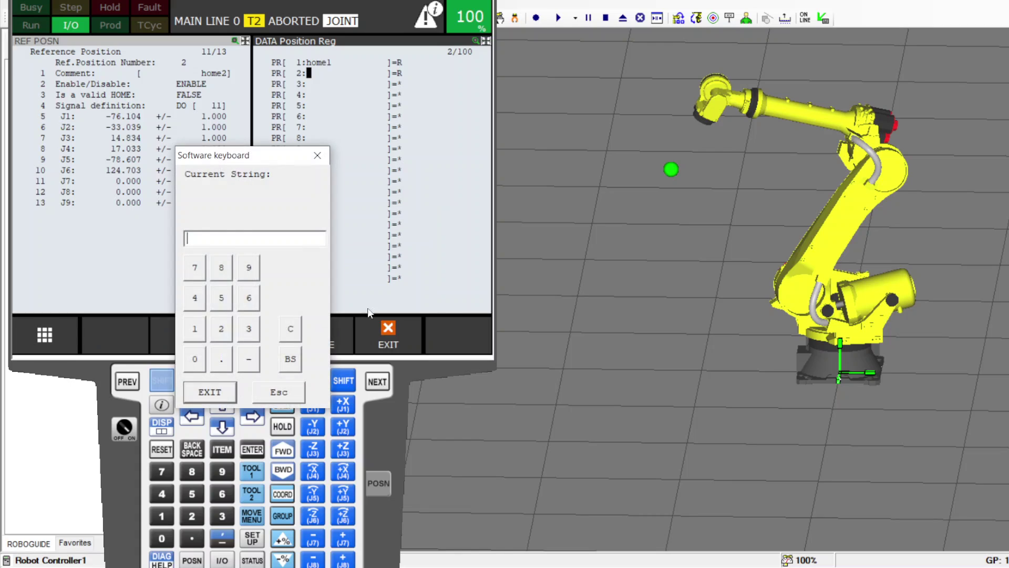
{"action": "type", "text": "ome2"}
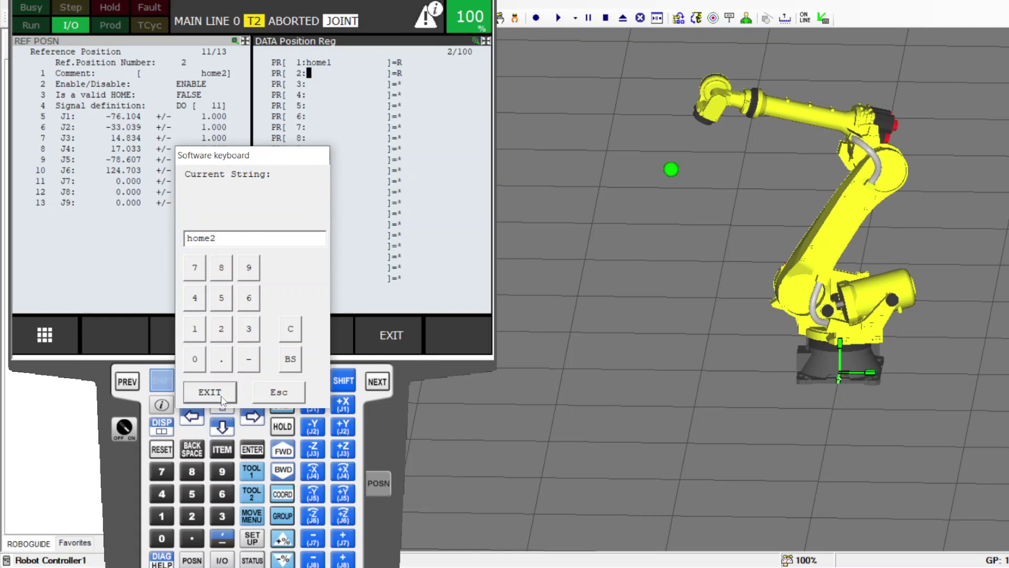
{"action": "left_click", "coordinate": [316, 154]}
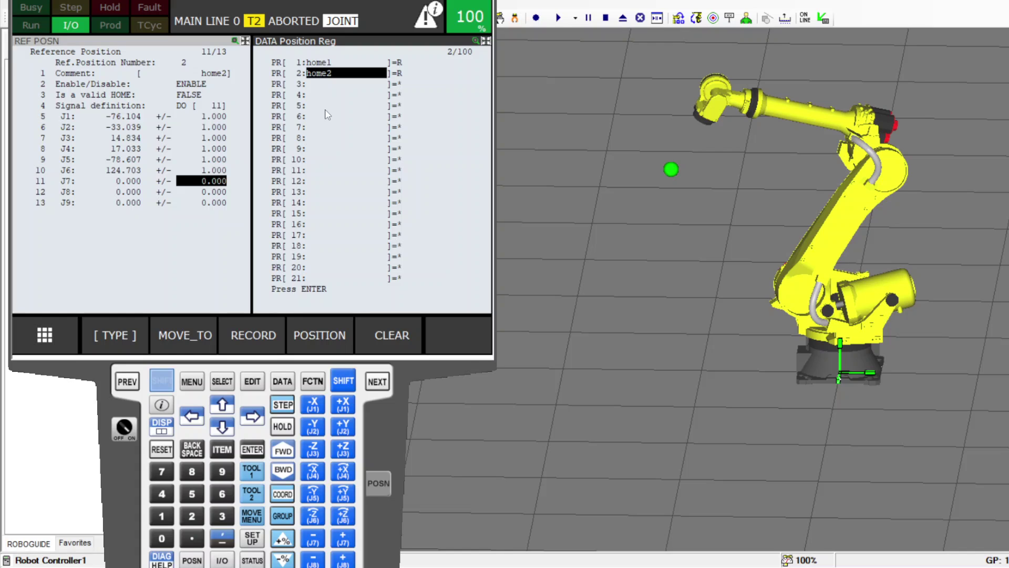
Return to the reference position list and open the details of reference position 3
{"action": "left_click", "coordinate": [149, 62]}
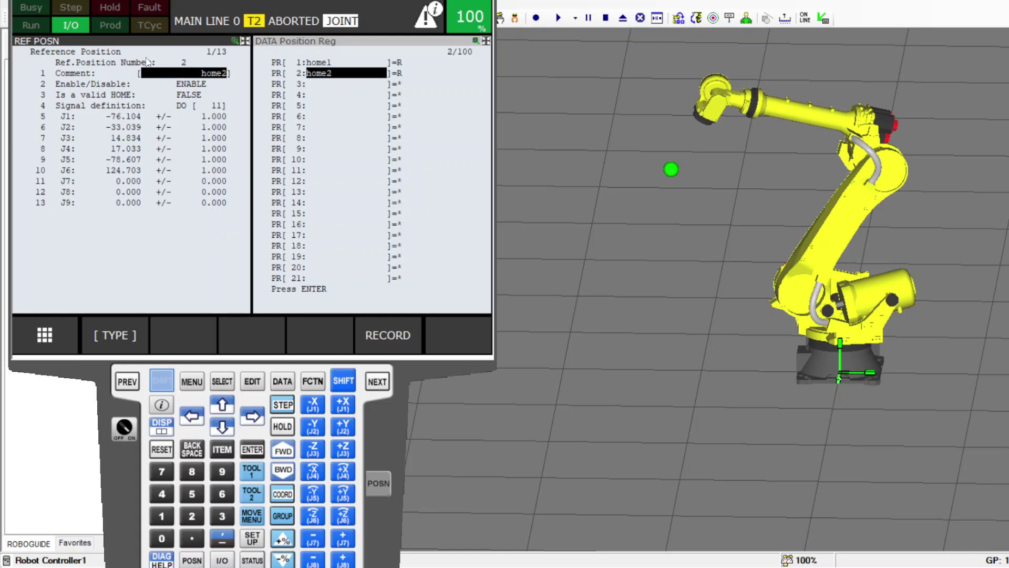
{"action": "left_click", "coordinate": [127, 381]}
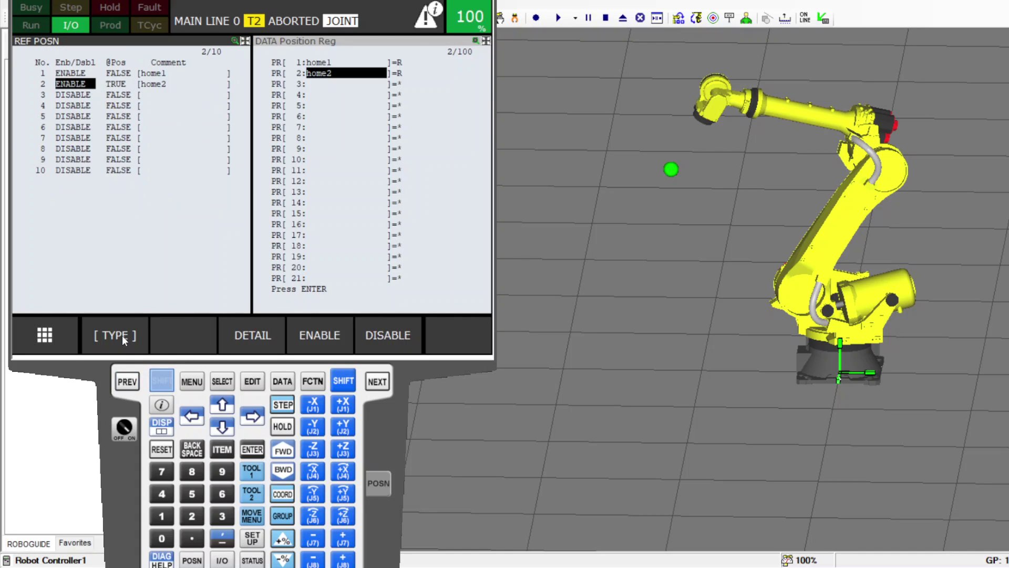
{"action": "left_click", "coordinate": [82, 94]}
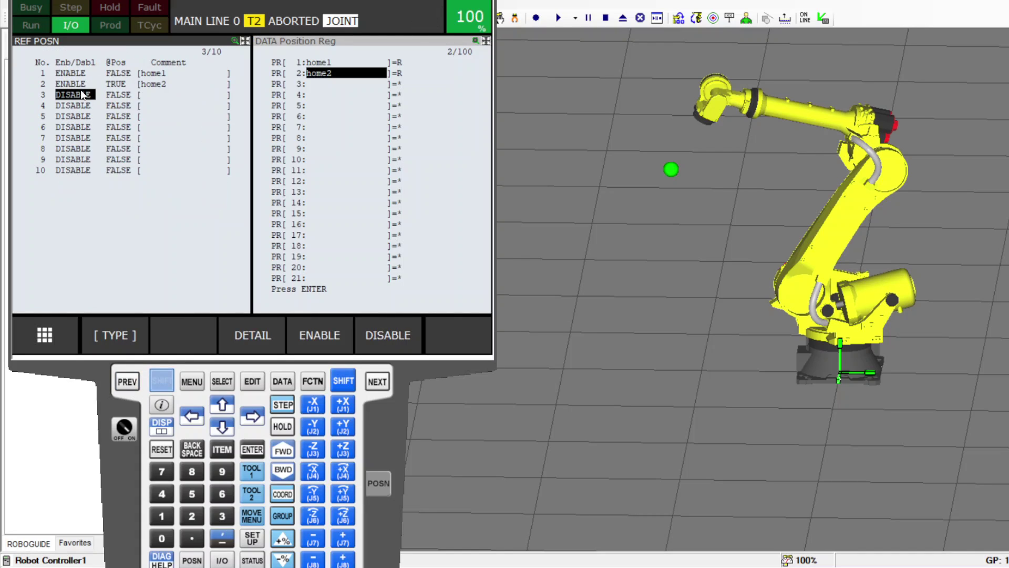
{"action": "left_click", "coordinate": [251, 339]}
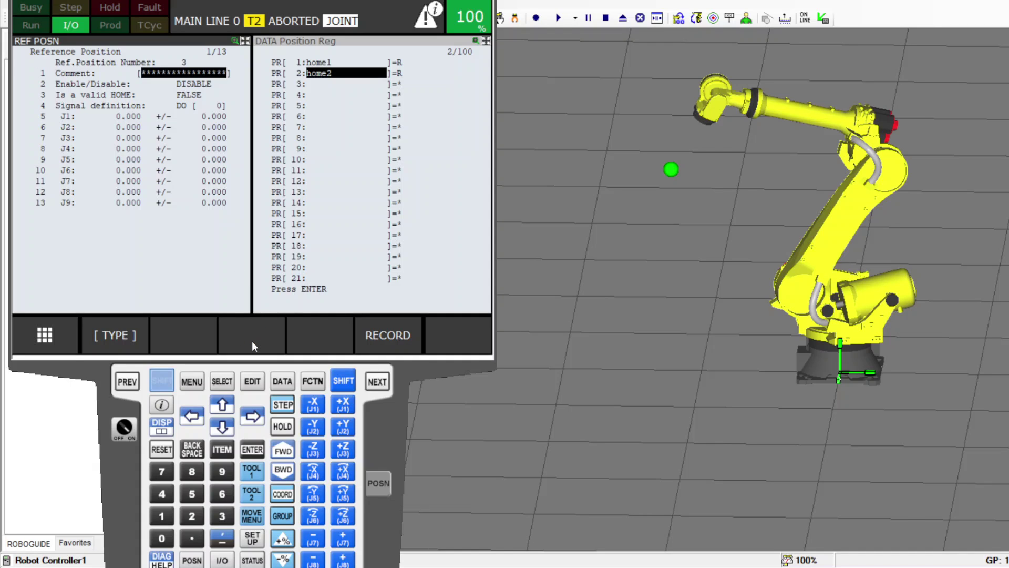
Enter home3 as the comment of reference position 3
{"action": "left_click", "coordinate": [194, 74]}
{"action": "left_click", "coordinate": [356, 297]}
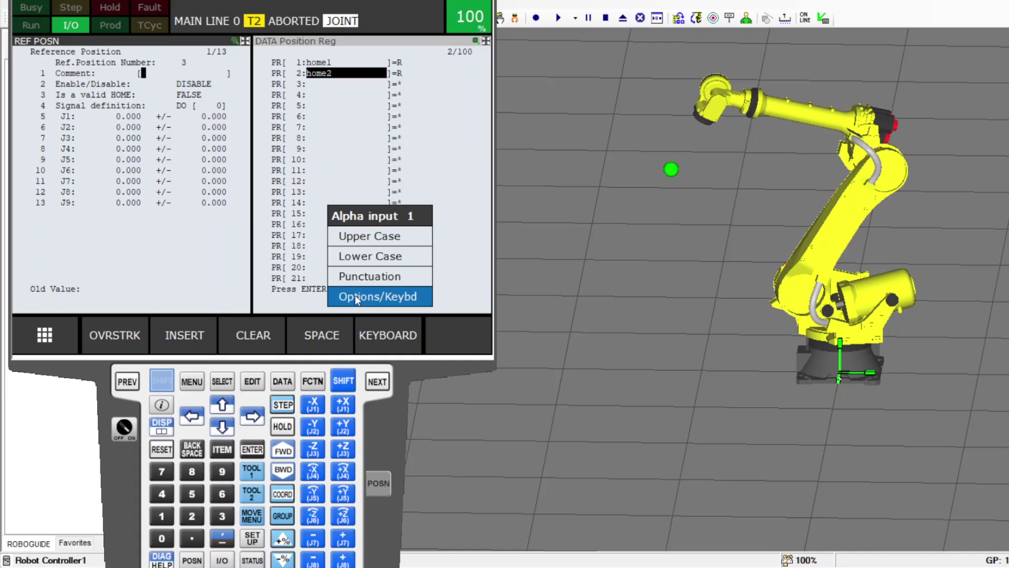
{"action": "left_click", "coordinate": [382, 339]}
{"action": "type", "text": "ho"}
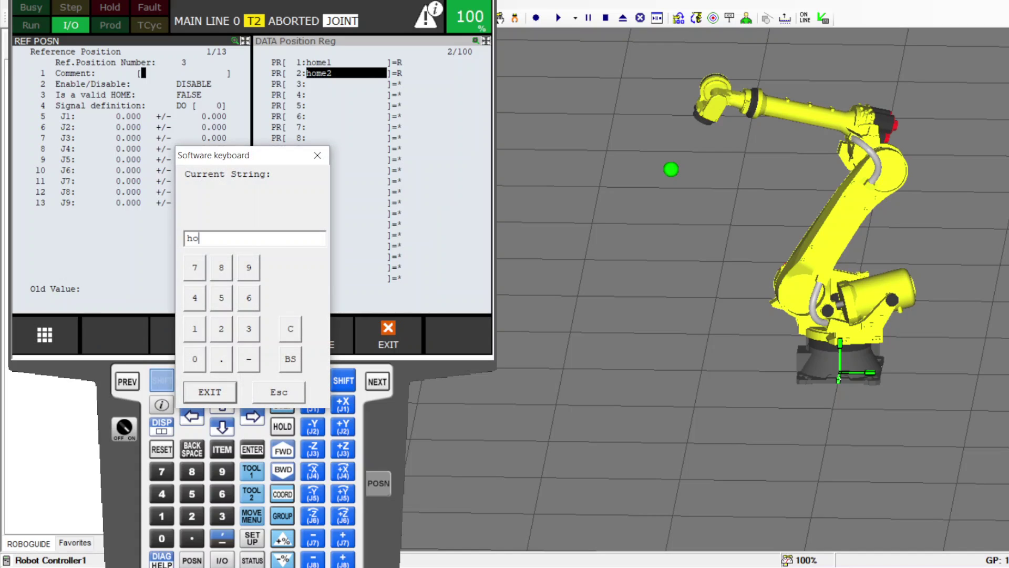
{"action": "type", "text": "me3"}
{"action": "left_click", "coordinate": [209, 392]}
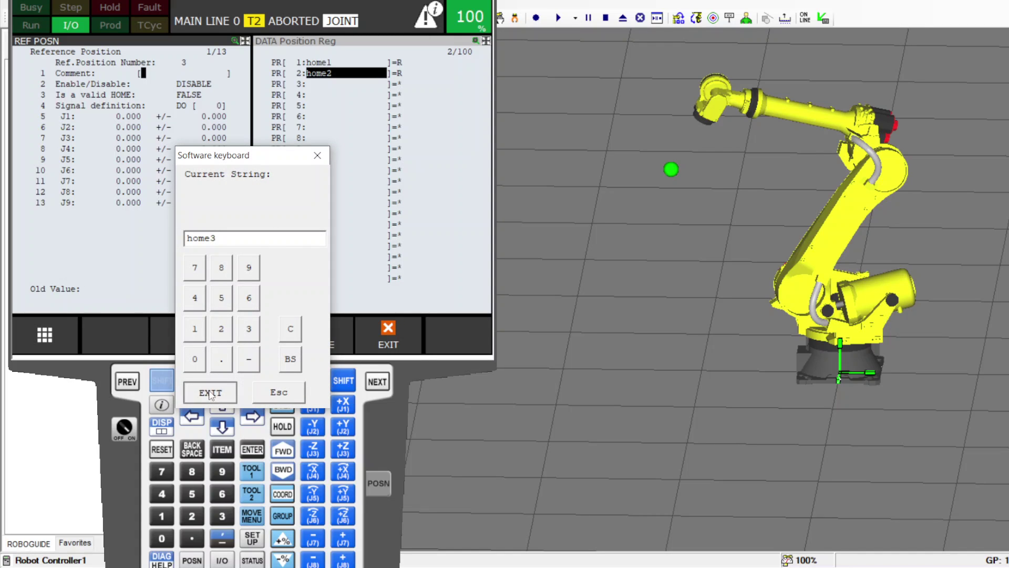
Enable reference position 3 and set its signal definition to DO[12]
{"action": "left_click", "coordinate": [195, 84]}
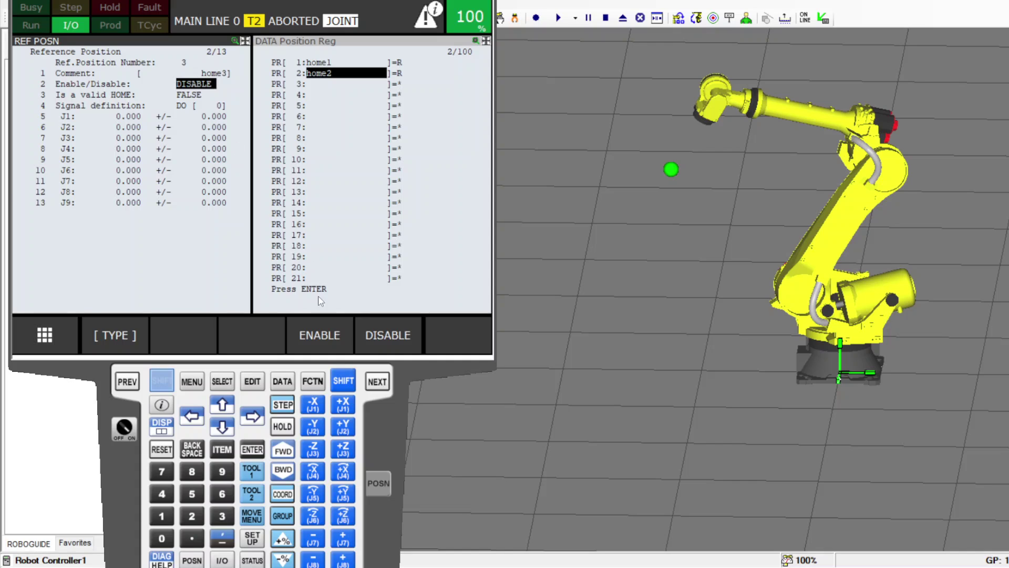
{"action": "left_click", "coordinate": [160, 379]}
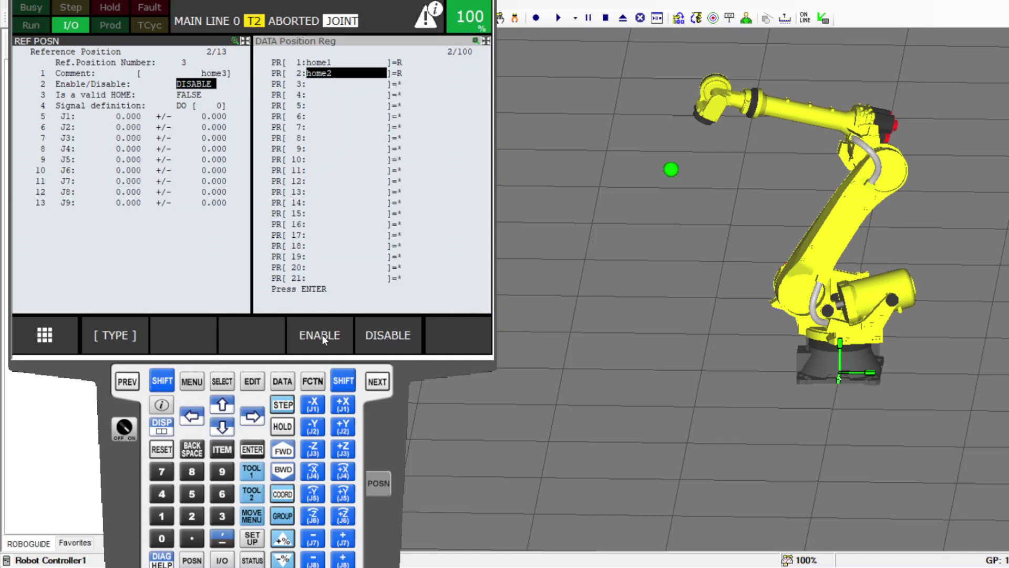
{"action": "left_click", "coordinate": [321, 336]}
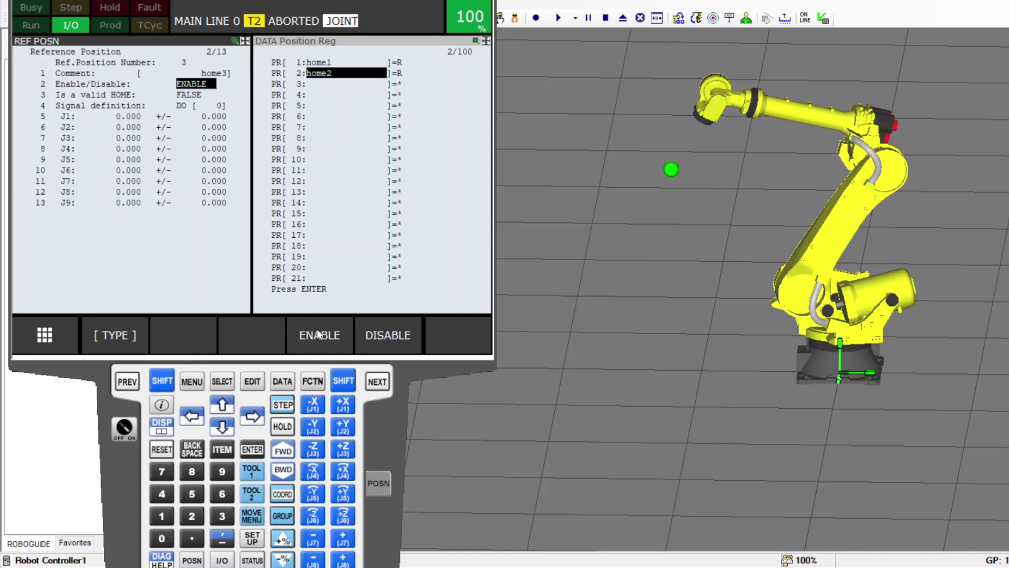
{"action": "left_click", "coordinate": [185, 106]}
{"action": "left_click", "coordinate": [213, 107]}
{"action": "left_click", "coordinate": [213, 107]}
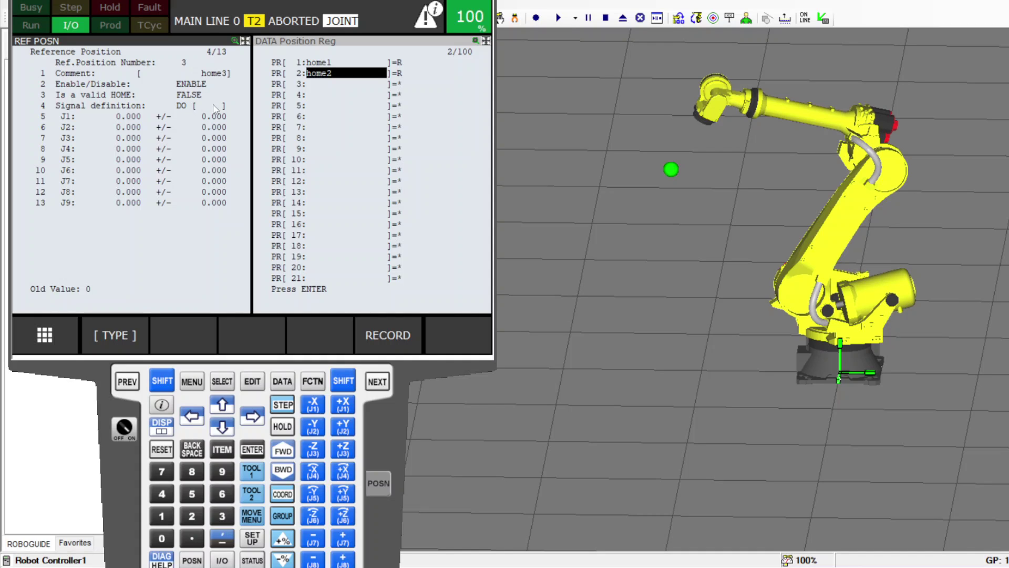
{"action": "type", "text": "12"}
Jog the robot to about J1 -49° and J2 4°, and record the pose in reference position 3
{"action": "left_click", "coordinate": [131, 116]}
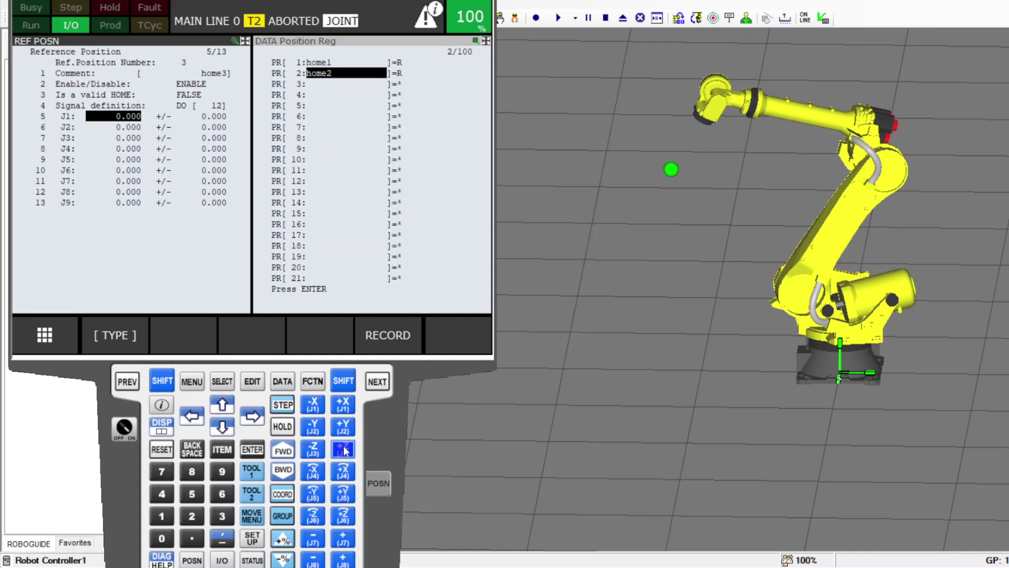
{"action": "left_click", "coordinate": [344, 405]}
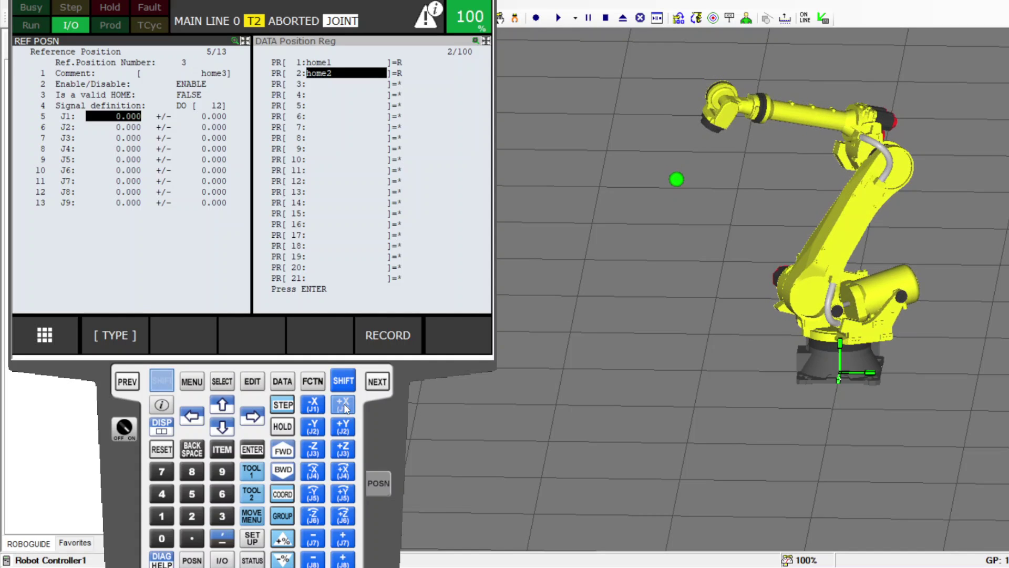
{"action": "left_click", "coordinate": [345, 431]}
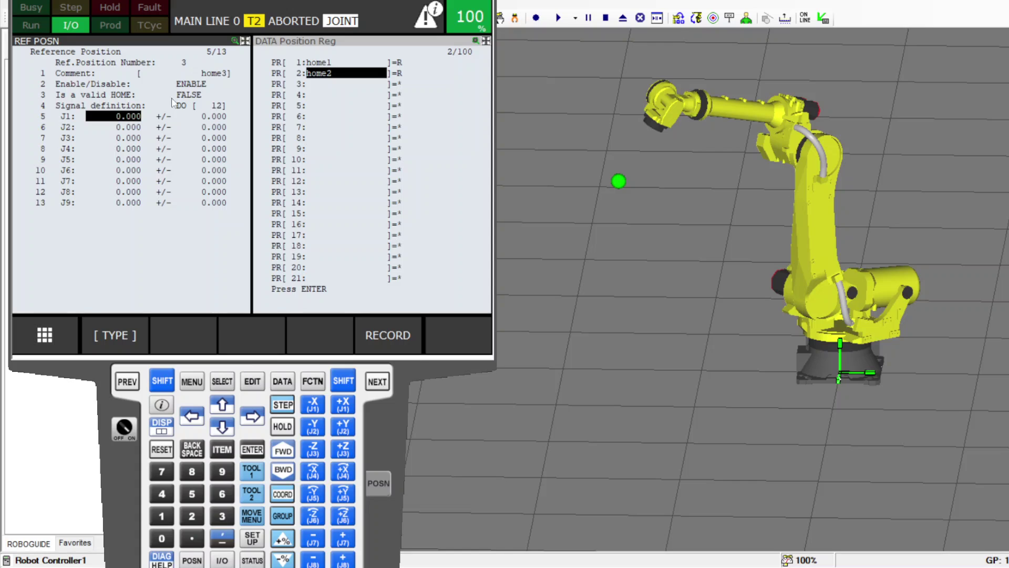
{"action": "left_click", "coordinate": [167, 381]}
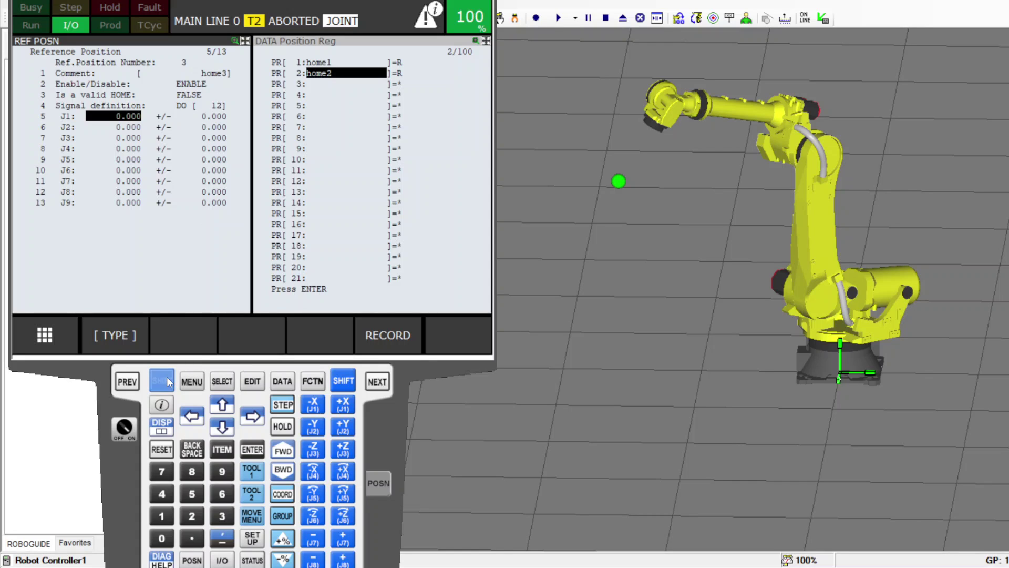
{"action": "left_click", "coordinate": [390, 336]}
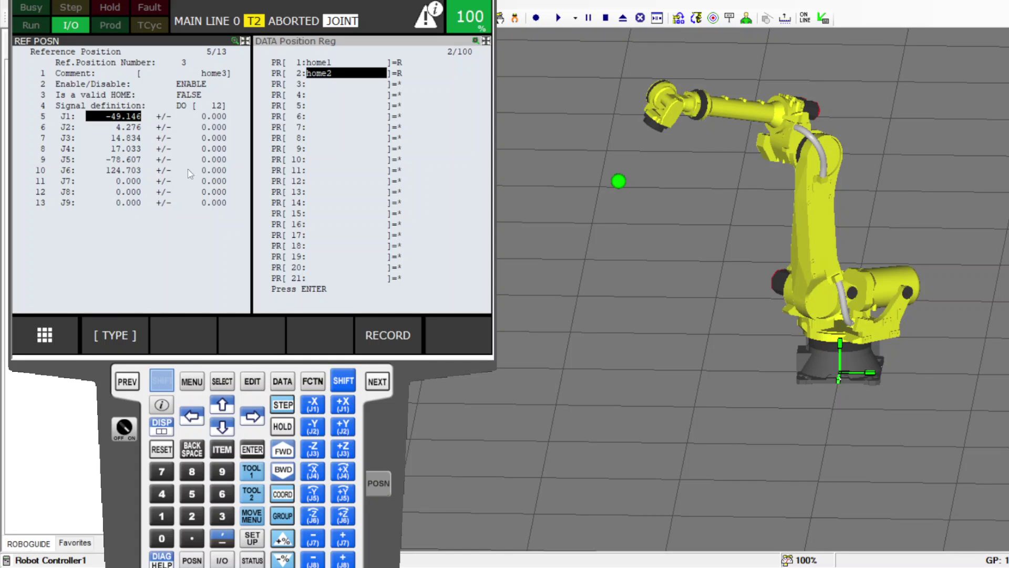
Set the tolerances of joints J1 to J6 in reference position 3 to 1.000
{"action": "left_click", "coordinate": [212, 126]}
{"action": "left_click", "coordinate": [211, 115]}
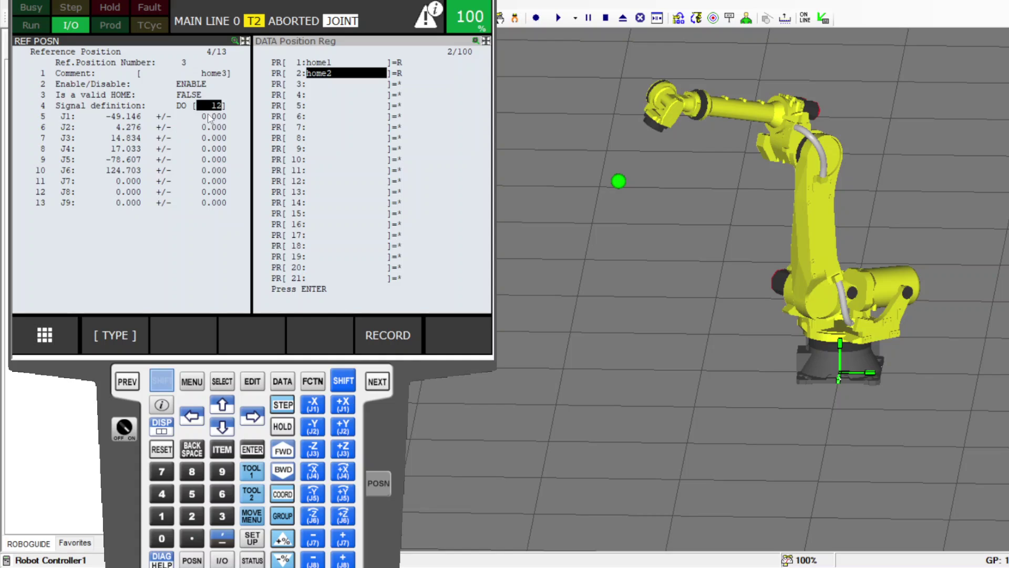
{"action": "type", "text": "1"}
{"action": "key", "text": "Return"}
{"action": "key", "text": "1"}
{"action": "key", "text": "Return"}
{"action": "key", "text": "1"}
{"action": "key", "text": "Return"}
{"action": "key", "text": "1"}
{"action": "key", "text": "Return"}
{"action": "type", "text": "1"}
{"action": "key", "text": "Return"}
{"action": "type", "text": "1"}
{"action": "key", "text": "Return"}
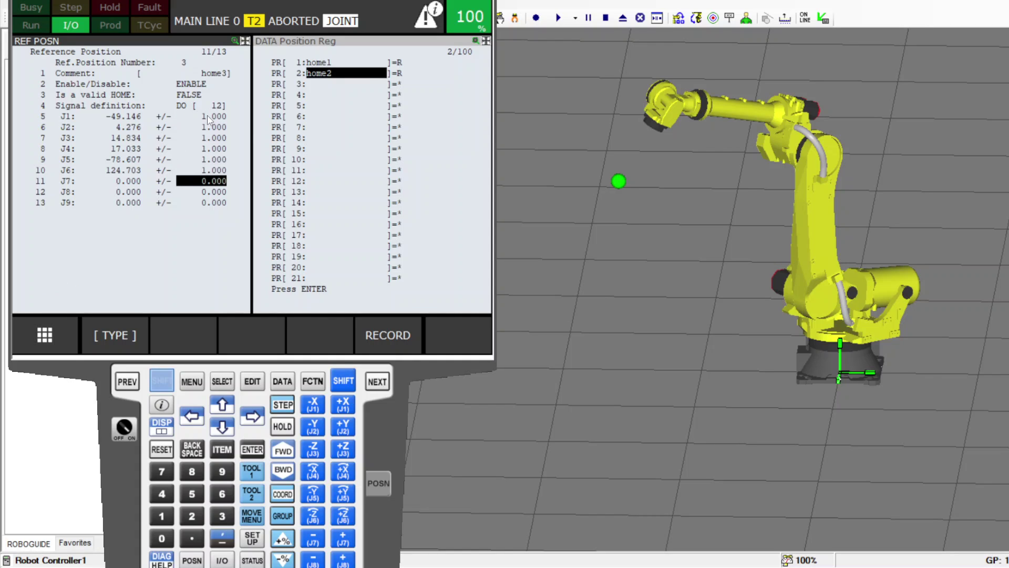
Record the robot's current pose in position register PR[3] and name the register home3
{"action": "left_click", "coordinate": [330, 84]}
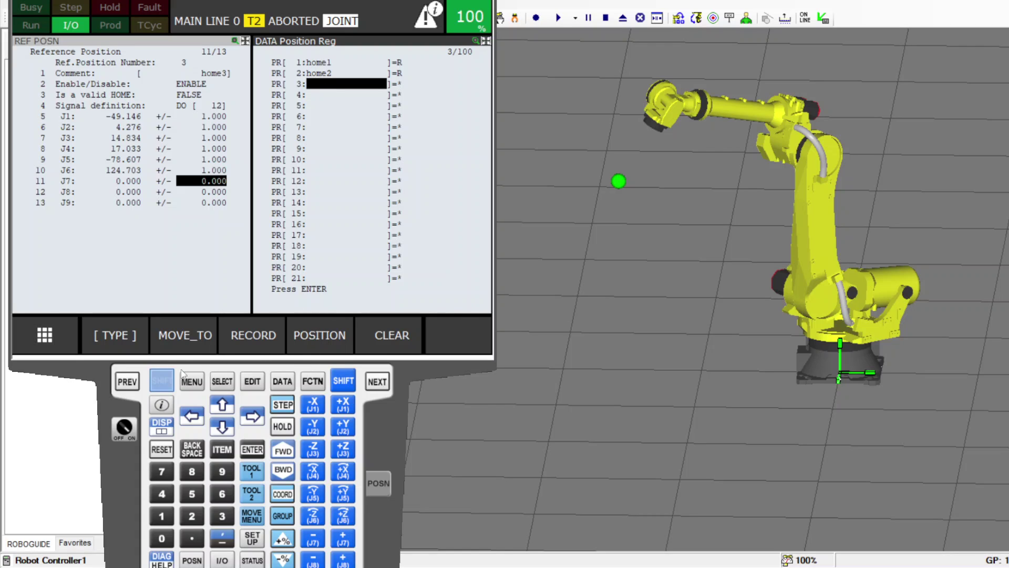
{"action": "left_click", "coordinate": [257, 340]}
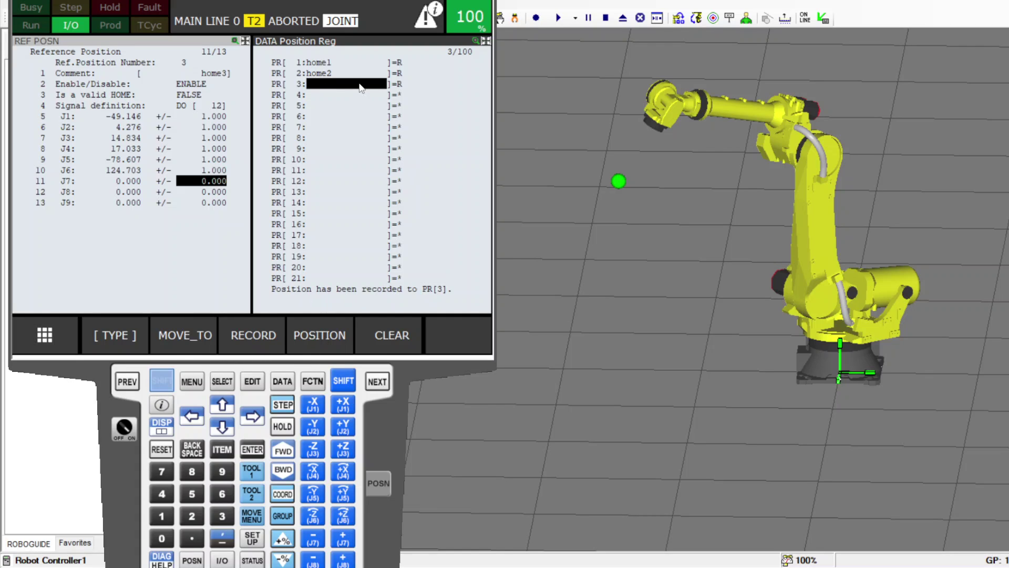
{"action": "left_click", "coordinate": [358, 83]}
{"action": "left_click", "coordinate": [377, 297]}
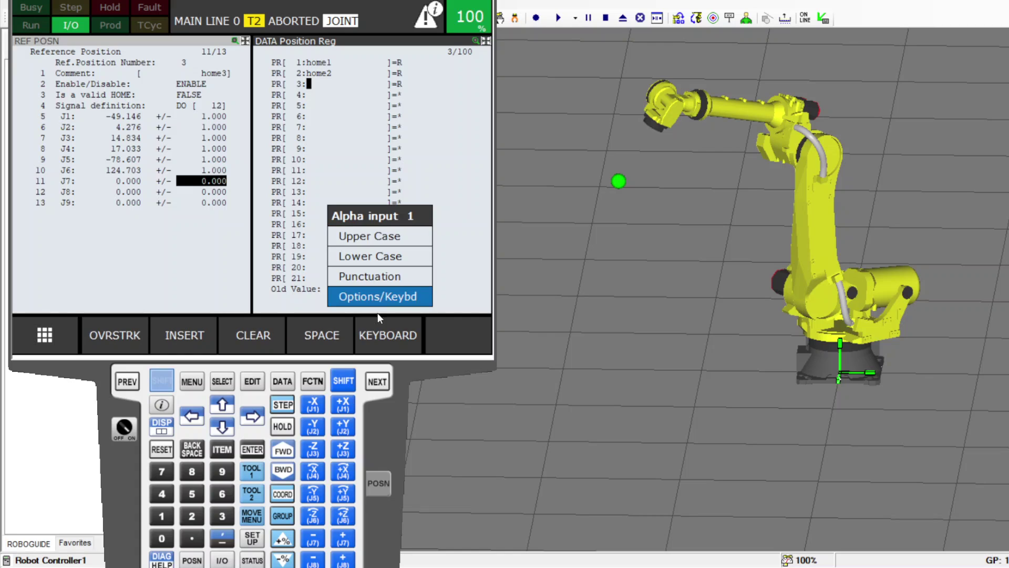
{"action": "left_click", "coordinate": [388, 334]}
{"action": "type", "text": "home3"}
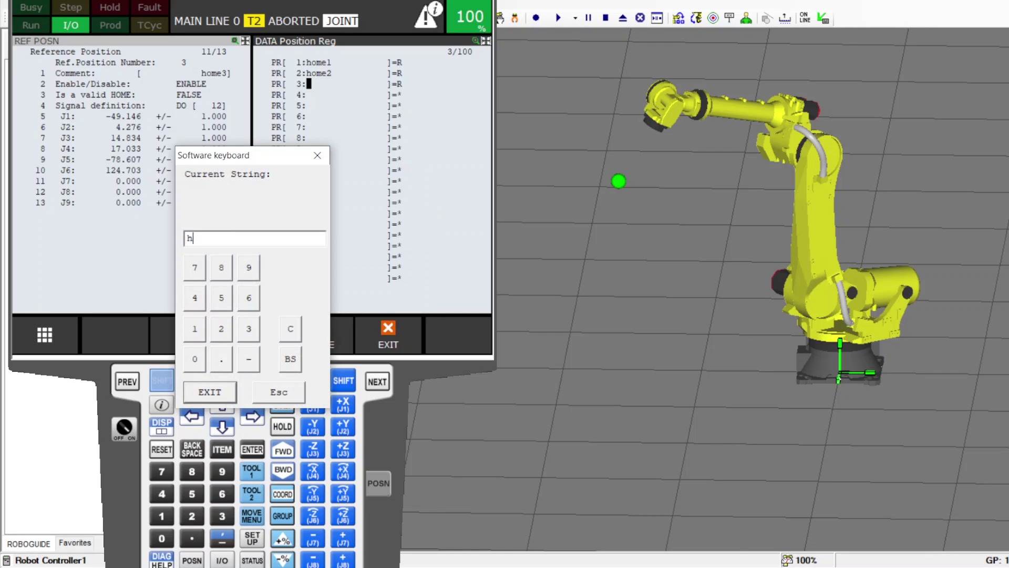
{"action": "left_click", "coordinate": [209, 391]}
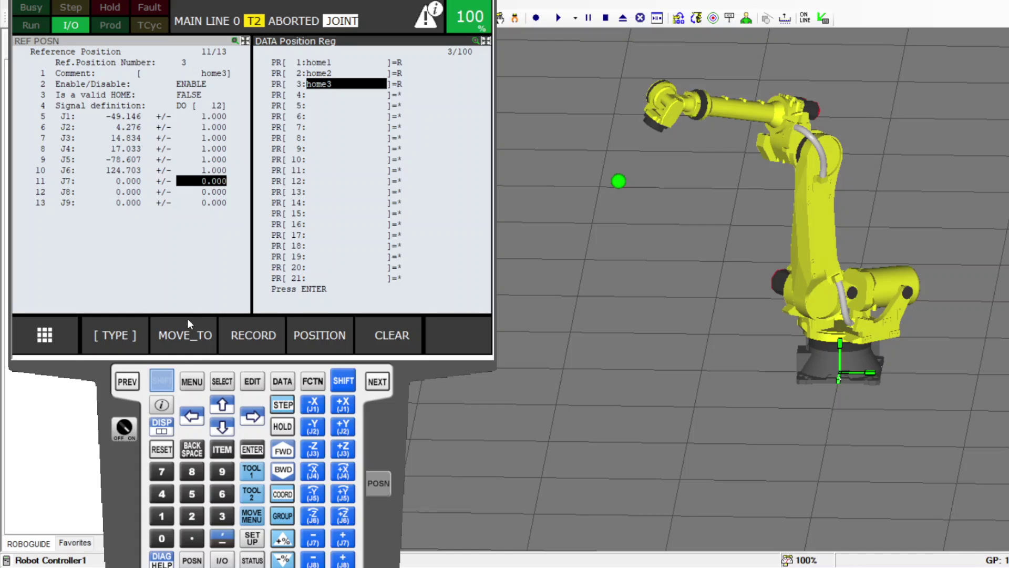
Return to the reference position list to check the status of the three home positions
{"action": "left_click", "coordinate": [144, 41]}
{"action": "left_click", "coordinate": [127, 380]}
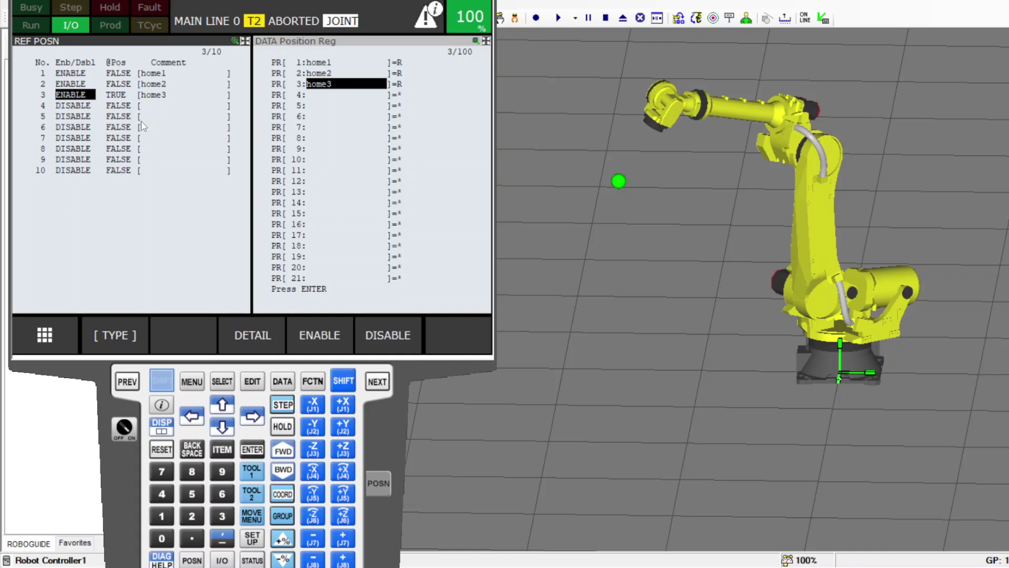
Open the details of reference position 3 to review its output signal and recorded joint values
{"action": "left_click", "coordinate": [123, 85]}
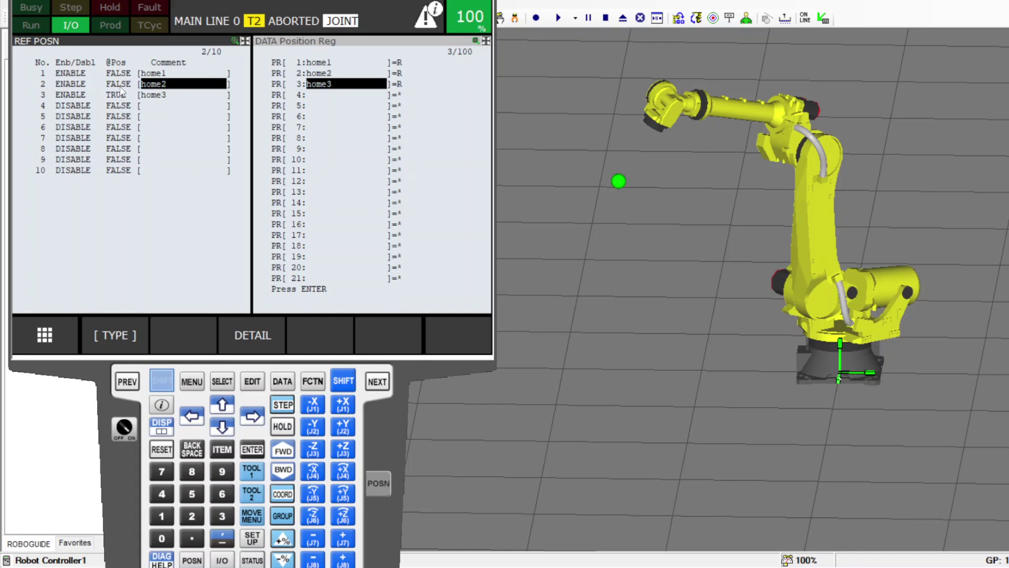
{"action": "left_click", "coordinate": [79, 96]}
{"action": "left_click", "coordinate": [266, 330]}
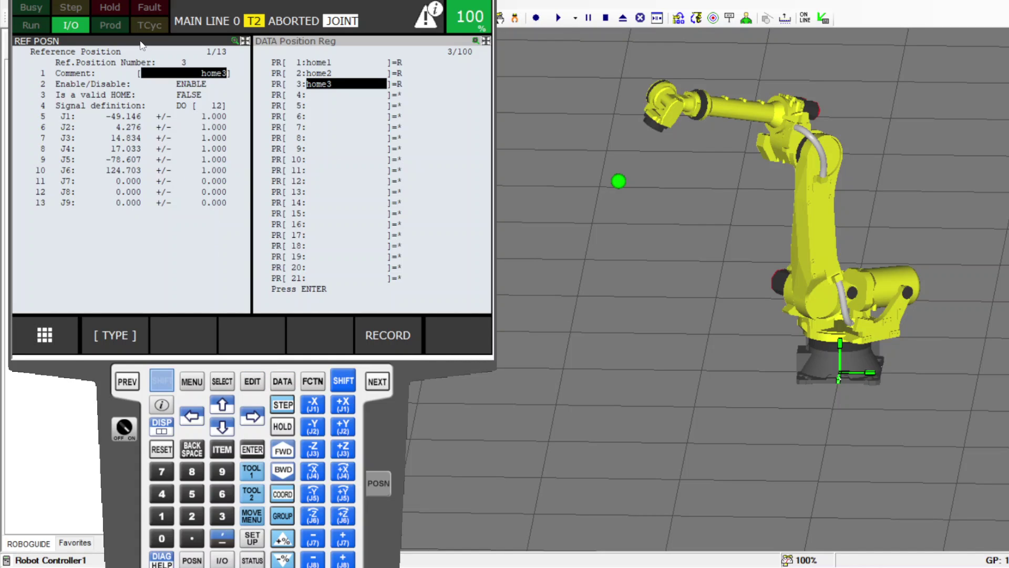
{"action": "key", "text": "F12"}
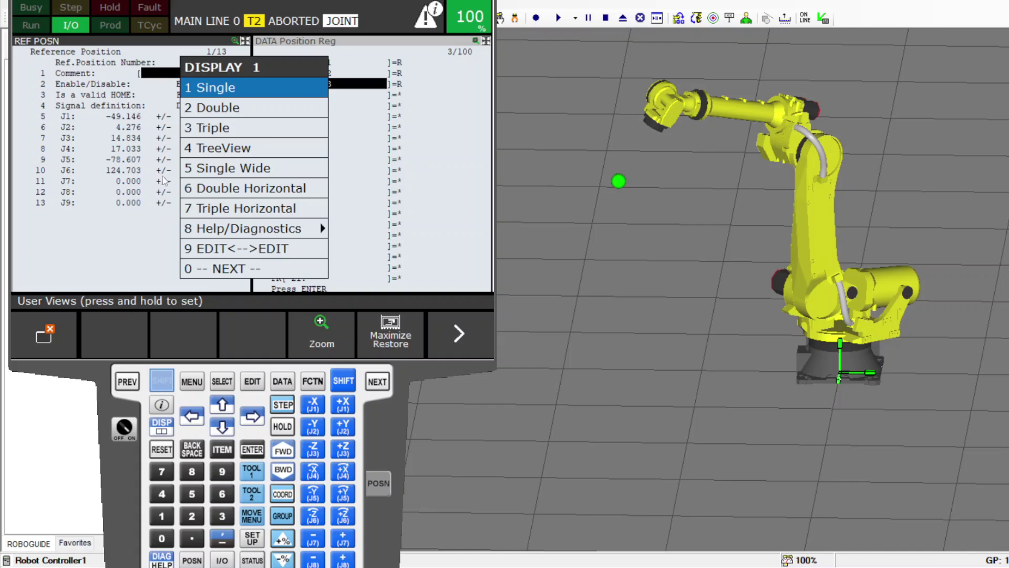
{"action": "left_click", "coordinate": [192, 383]}
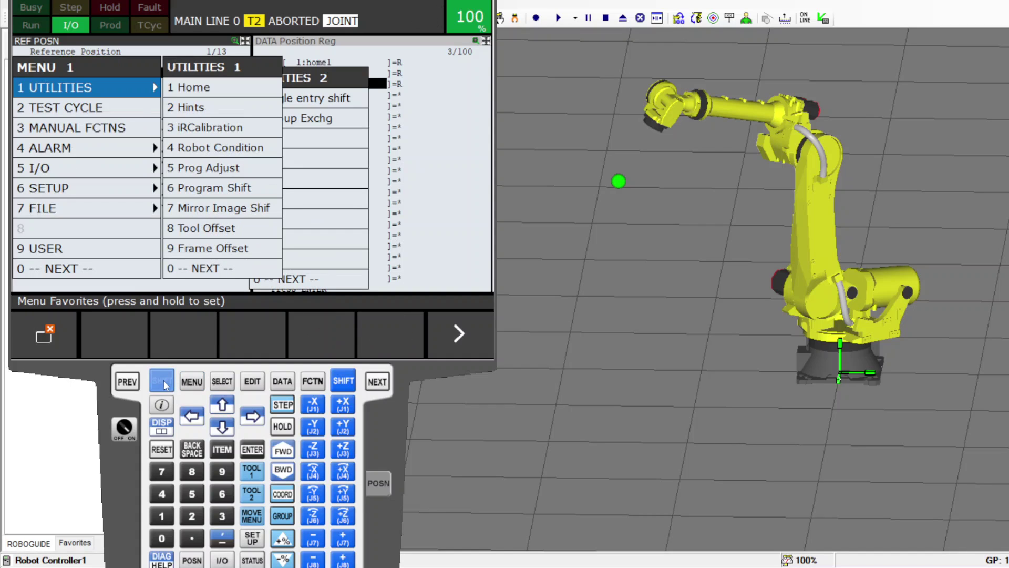
{"action": "left_click", "coordinate": [192, 383]}
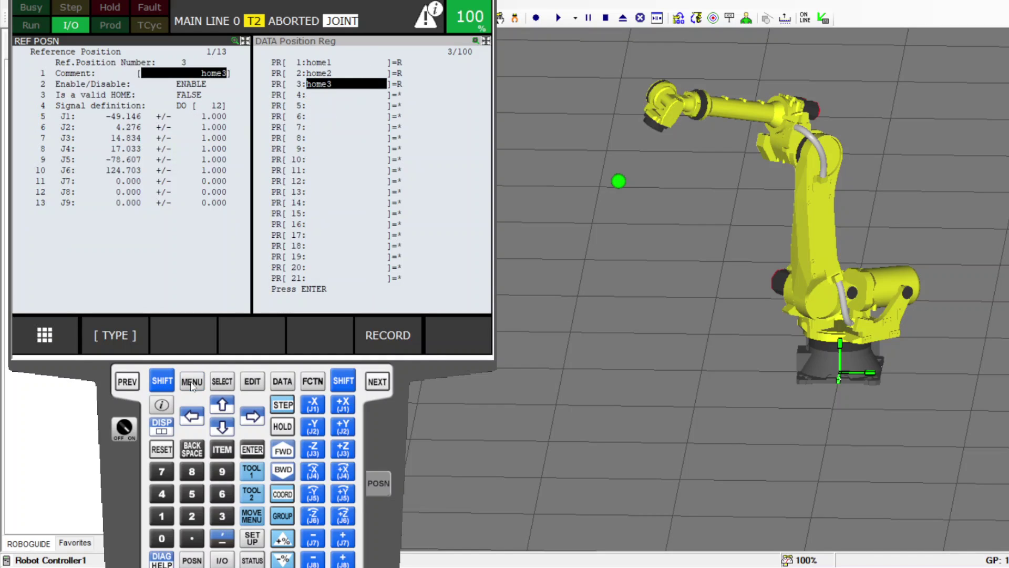
Open the MAIN program for editing and insert 10 blank lines
{"action": "left_click", "coordinate": [258, 386]}
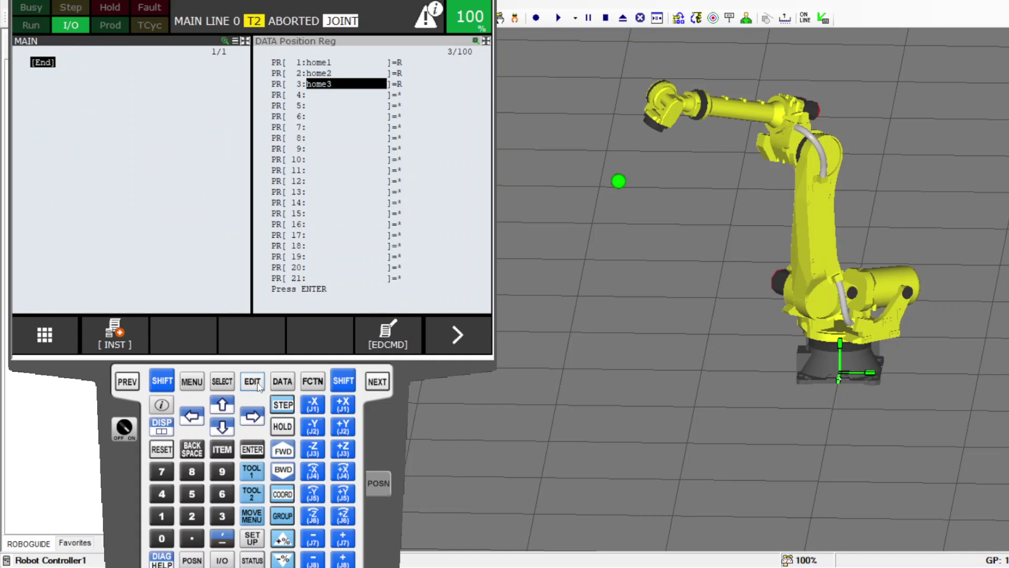
{"action": "left_click", "coordinate": [399, 334]}
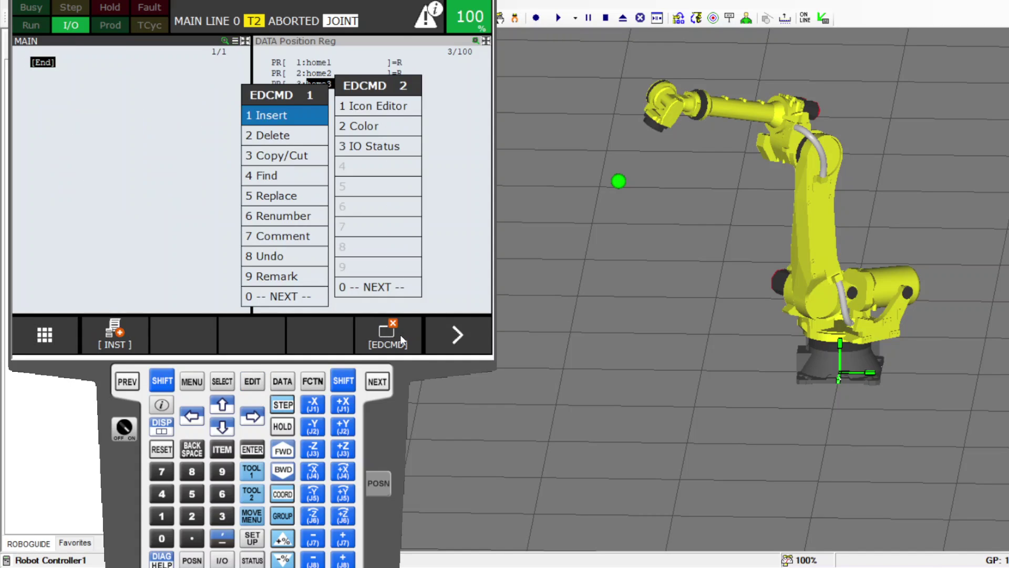
{"action": "left_click", "coordinate": [161, 516]}
{"action": "left_click", "coordinate": [162, 517]}
{"action": "left_click", "coordinate": [161, 538]}
{"action": "left_click", "coordinate": [252, 449]}
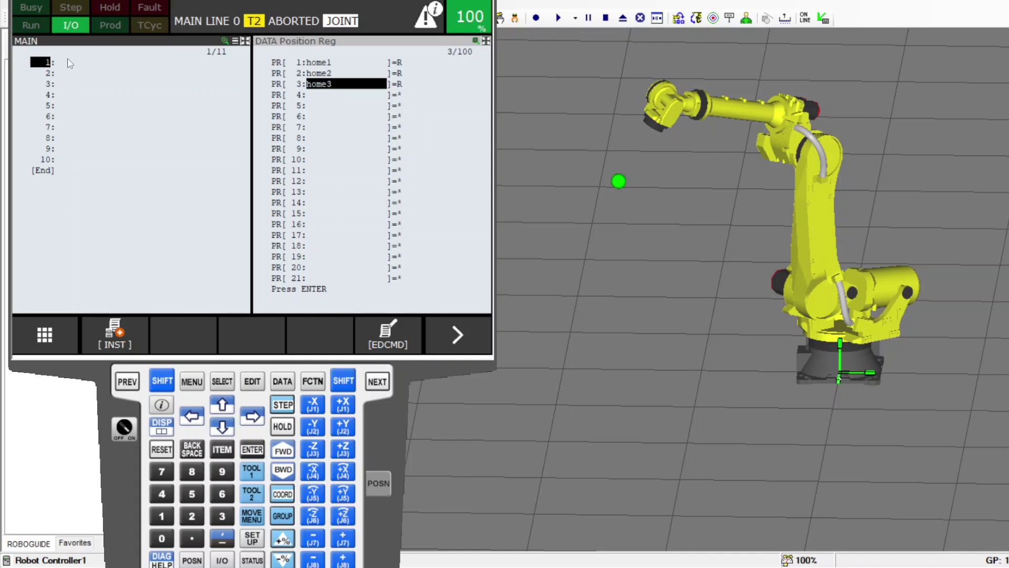
Add a joint motion on line 1 of MAIN to position register PR[1:home1] at 100% FINE
{"action": "left_click", "coordinate": [444, 338]}
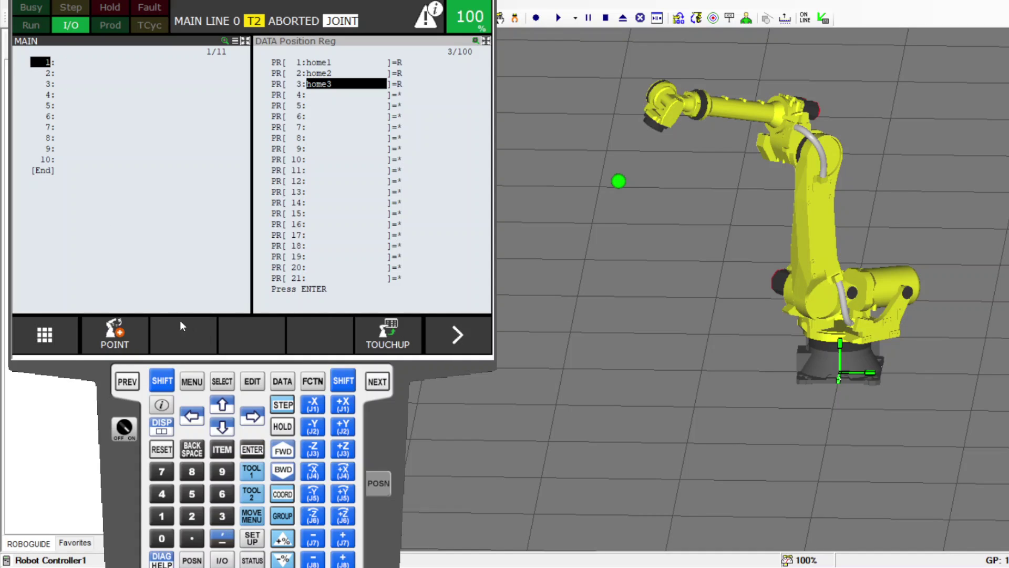
{"action": "left_click", "coordinate": [122, 332]}
{"action": "left_click", "coordinate": [104, 111]}
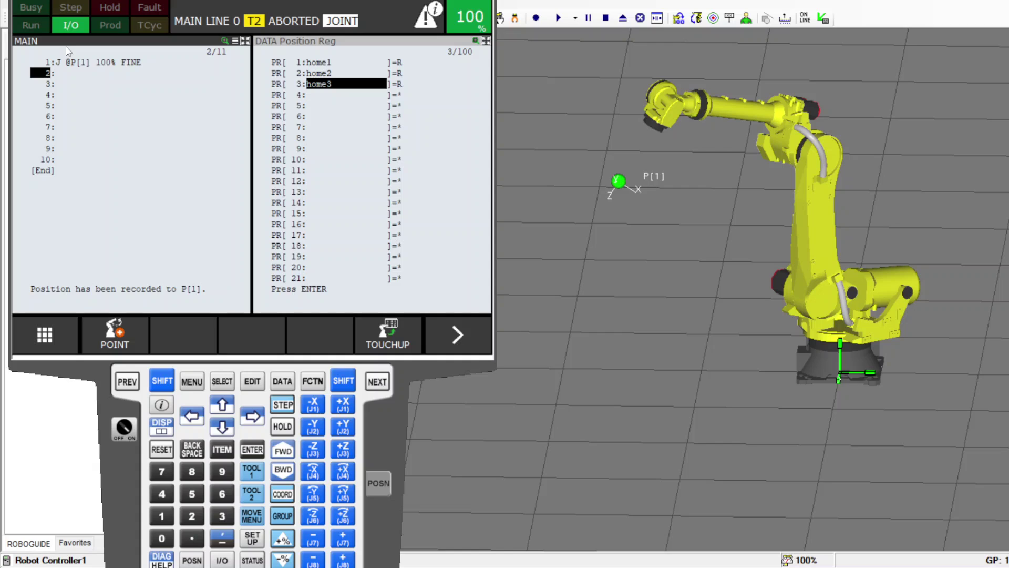
{"action": "left_click", "coordinate": [72, 65]}
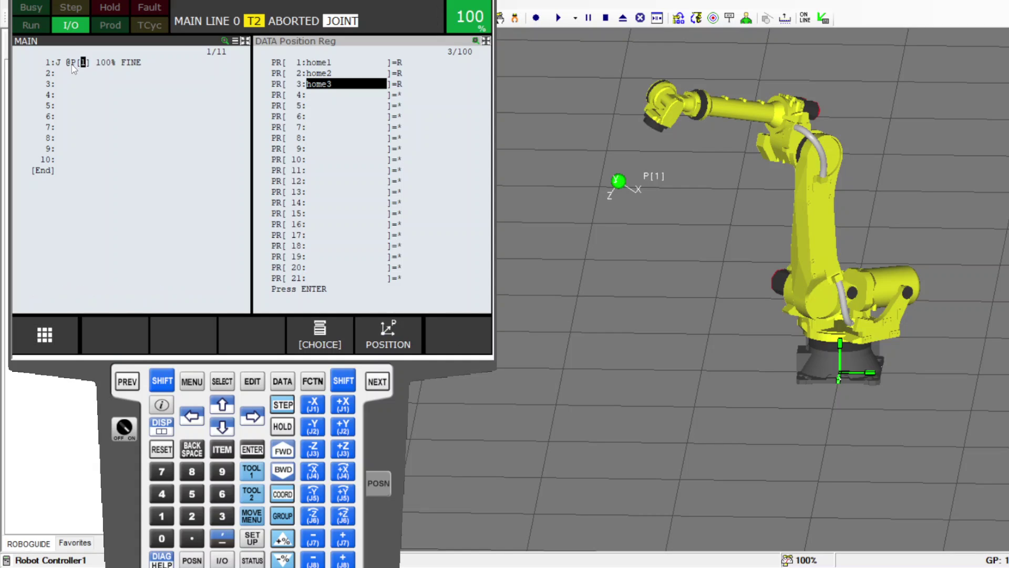
{"action": "left_click", "coordinate": [320, 336]}
{"action": "left_click", "coordinate": [80, 138]}
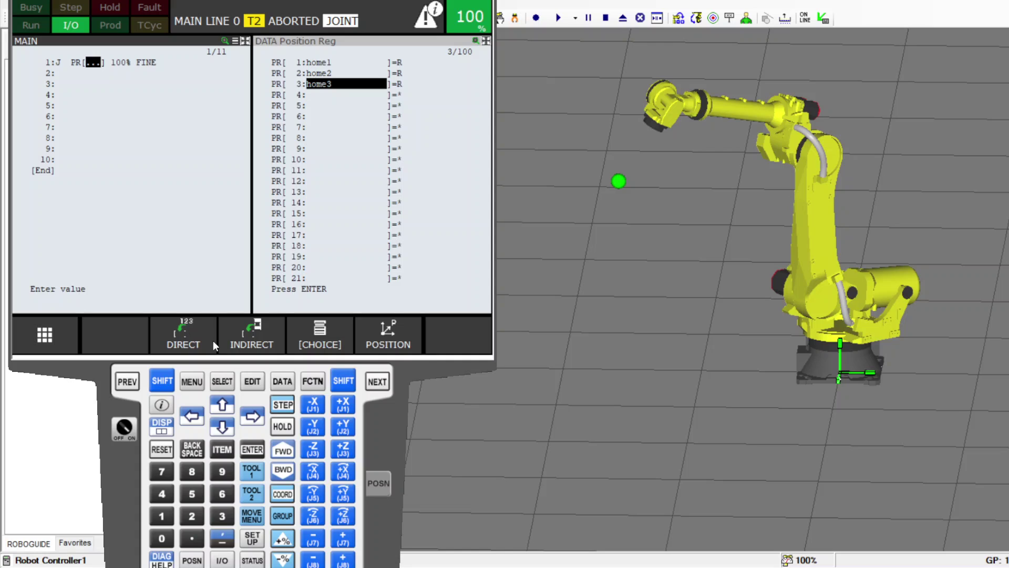
{"action": "key", "text": "Escape"}
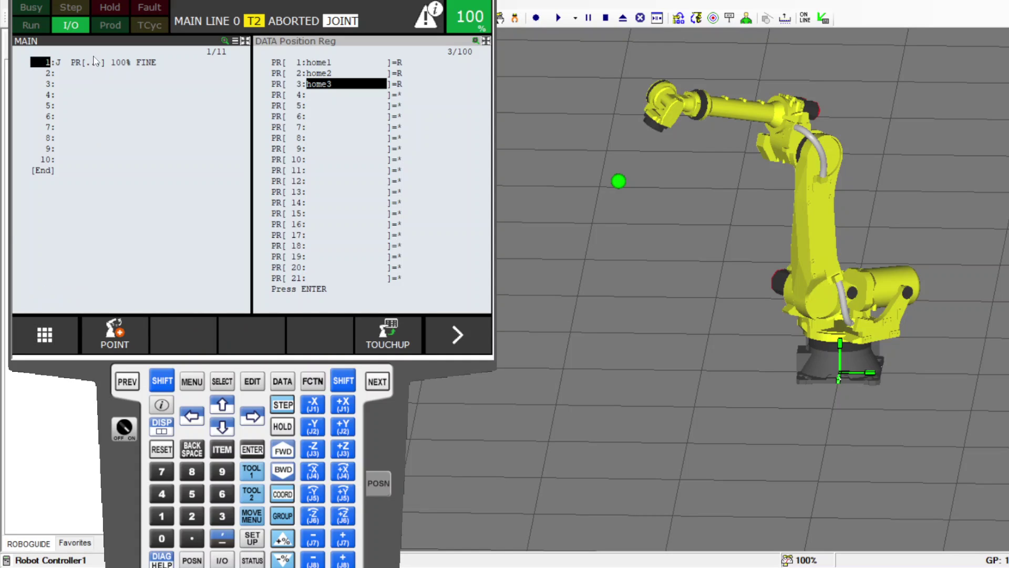
{"action": "left_click", "coordinate": [95, 65]}
{"action": "type", "text": "1"}
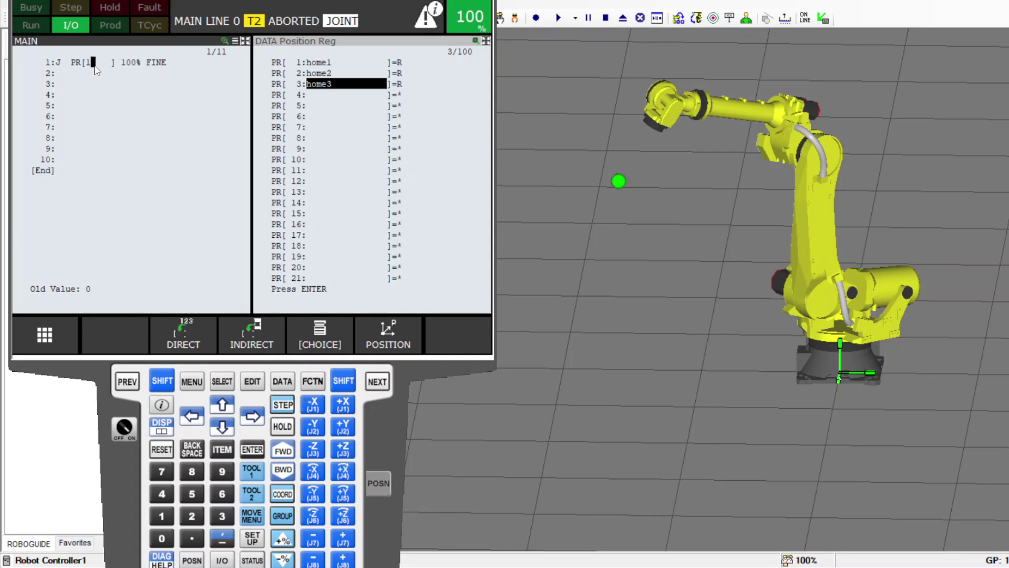
{"action": "key", "text": "Return"}
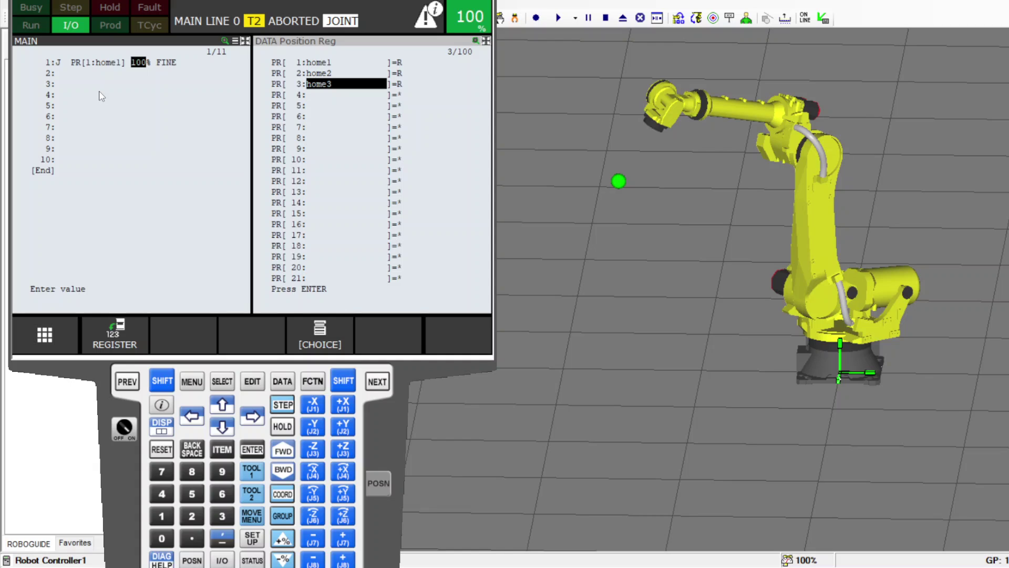
Add a joint motion on line 3 of MAIN to position register PR[2:home2] at 100% FINE
{"action": "key", "text": "Down"}
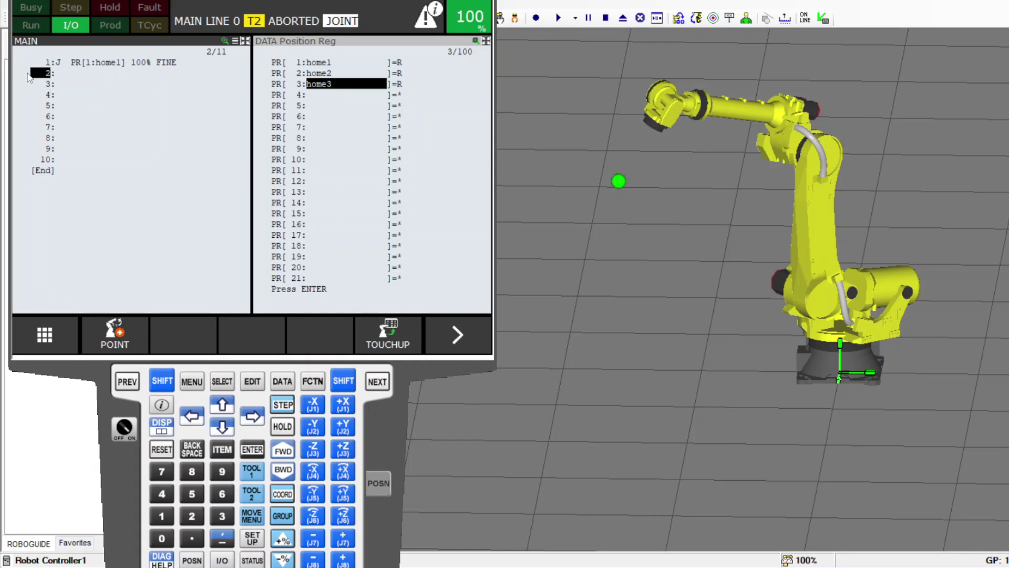
{"action": "key", "text": "Down"}
{"action": "left_click", "coordinate": [112, 348]}
{"action": "left_click", "coordinate": [85, 108]}
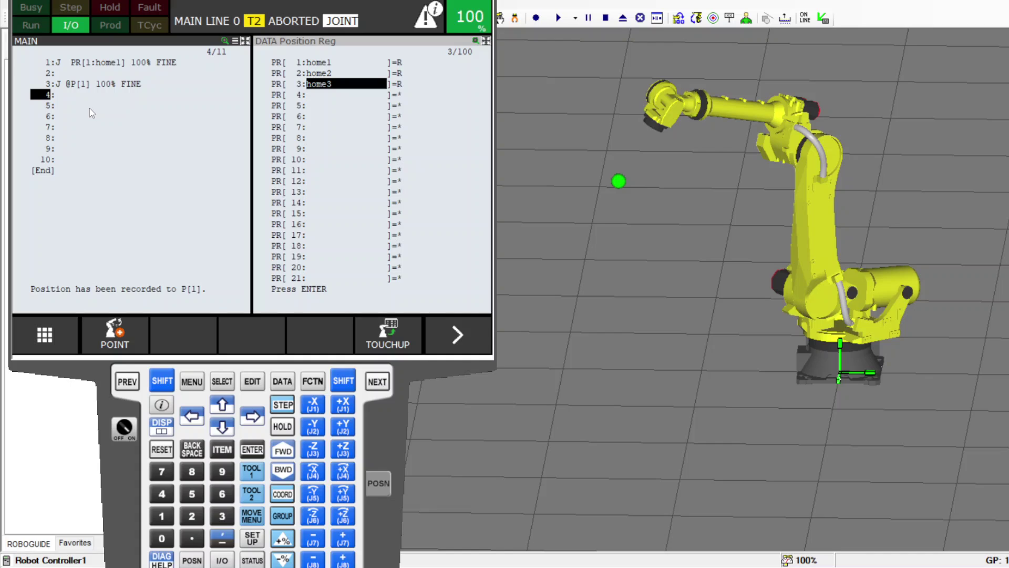
{"action": "left_click", "coordinate": [78, 84]}
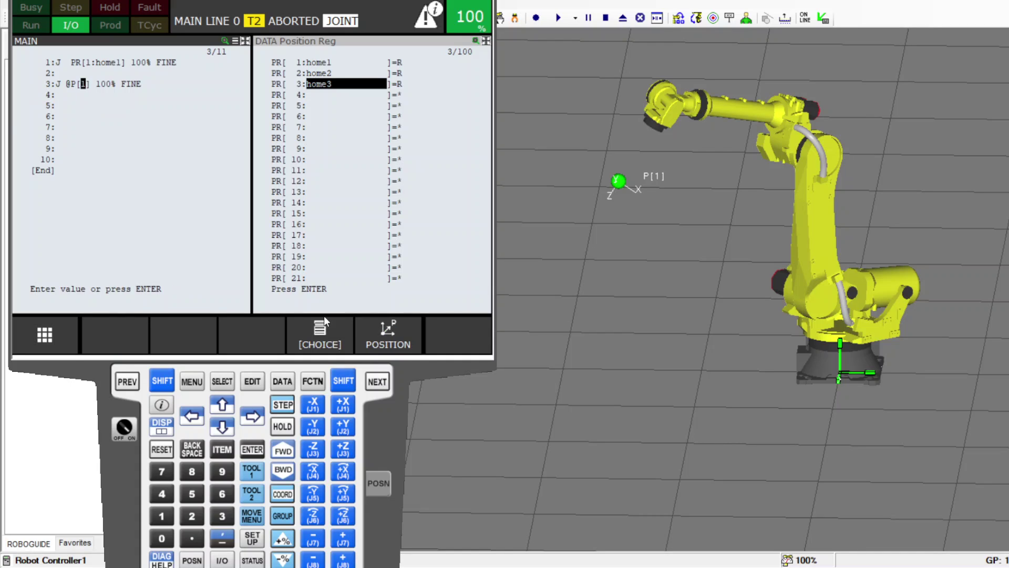
{"action": "left_click", "coordinate": [330, 348]}
{"action": "left_click", "coordinate": [76, 135]}
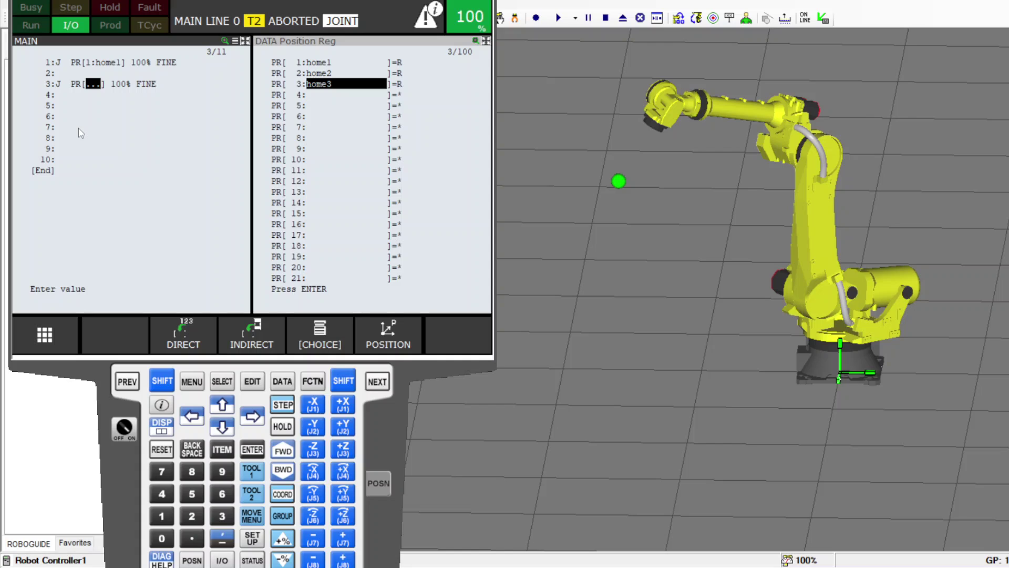
{"action": "left_click", "coordinate": [112, 84]}
{"action": "left_click", "coordinate": [95, 84]}
{"action": "type", "text": "2"}
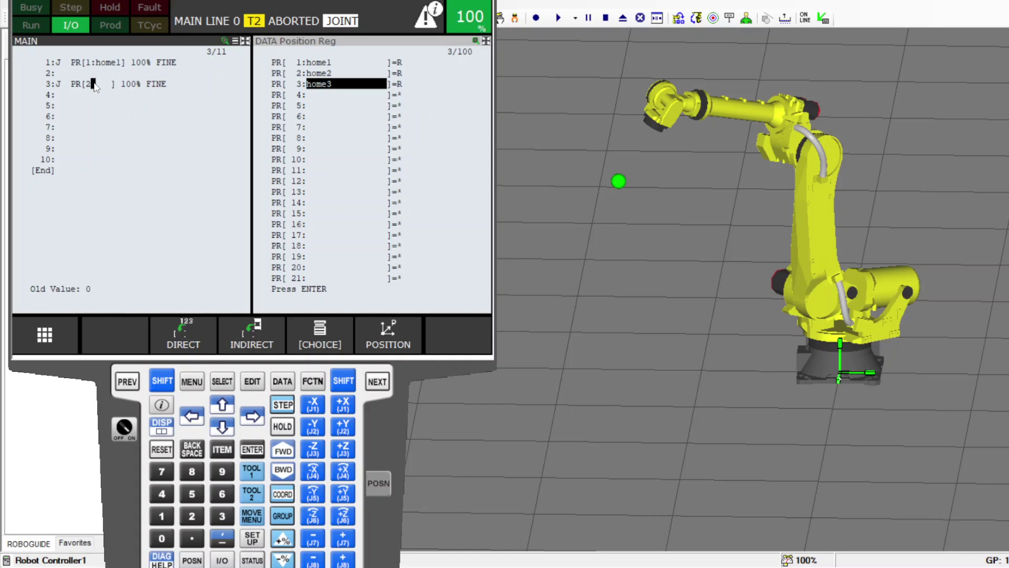
{"action": "key", "text": "Return"}
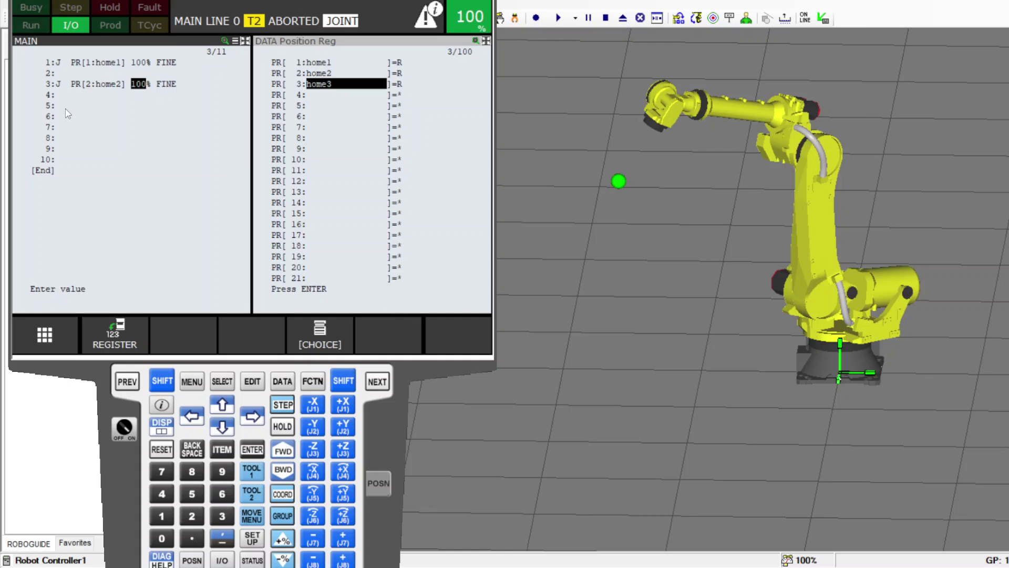
Add a joint motion on line 6 to position register PR[3:home3] at 100% FINE, and return to line 1
{"action": "left_click", "coordinate": [65, 107]}
{"action": "left_click", "coordinate": [58, 117]}
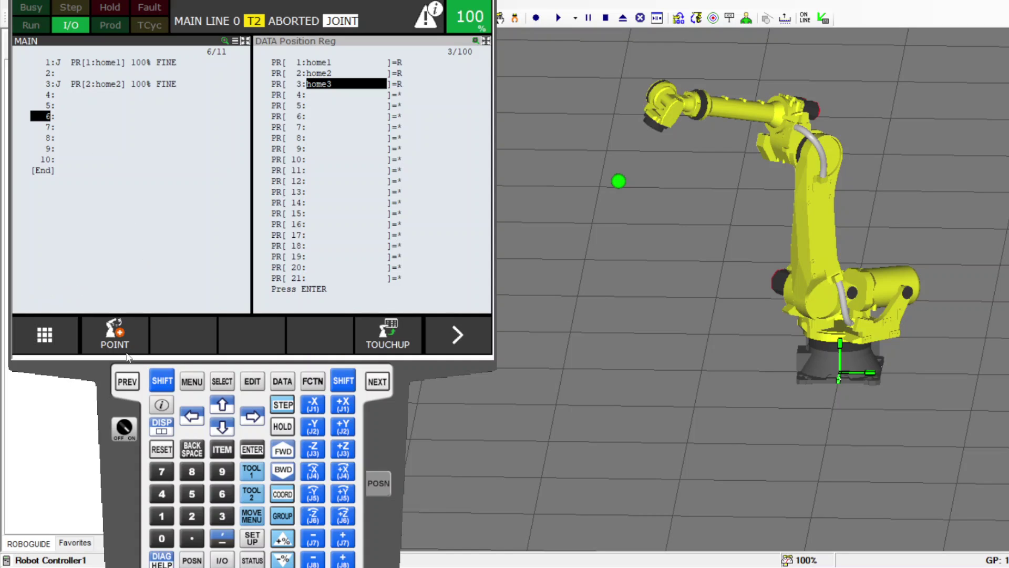
{"action": "left_click", "coordinate": [116, 334]}
{"action": "left_click", "coordinate": [116, 110]}
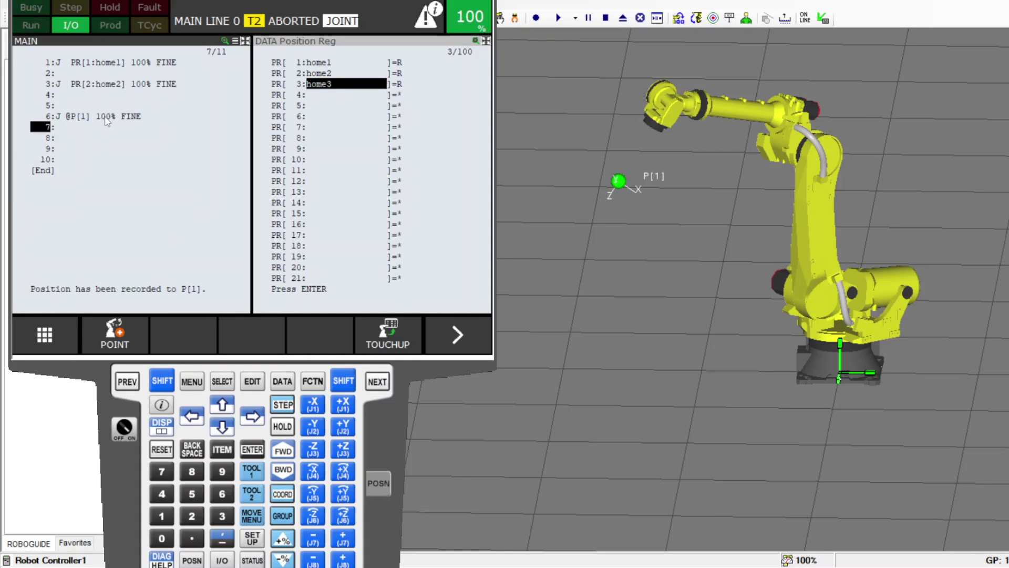
{"action": "left_click", "coordinate": [84, 119]}
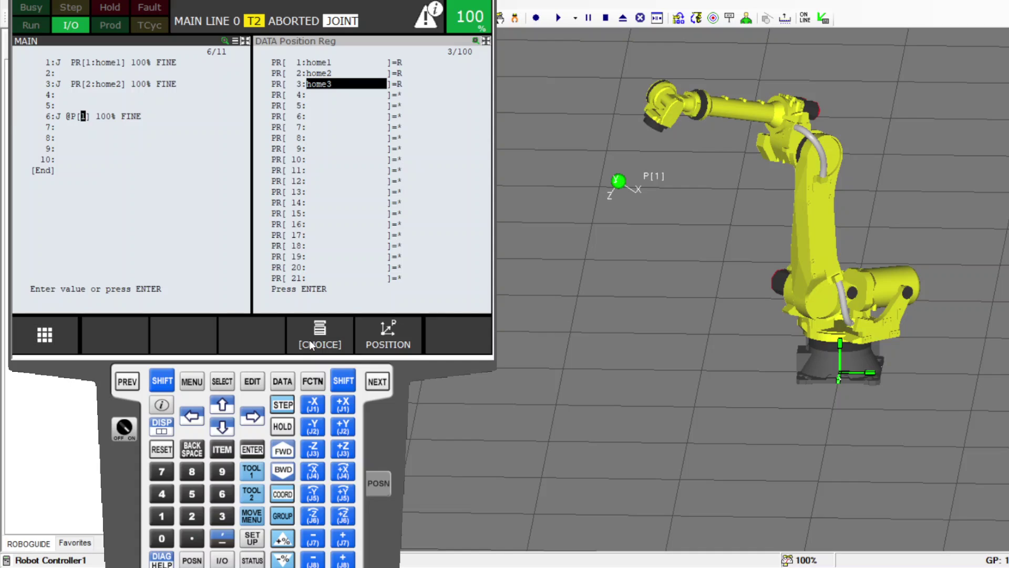
{"action": "left_click", "coordinate": [320, 334]}
{"action": "left_click", "coordinate": [87, 136]}
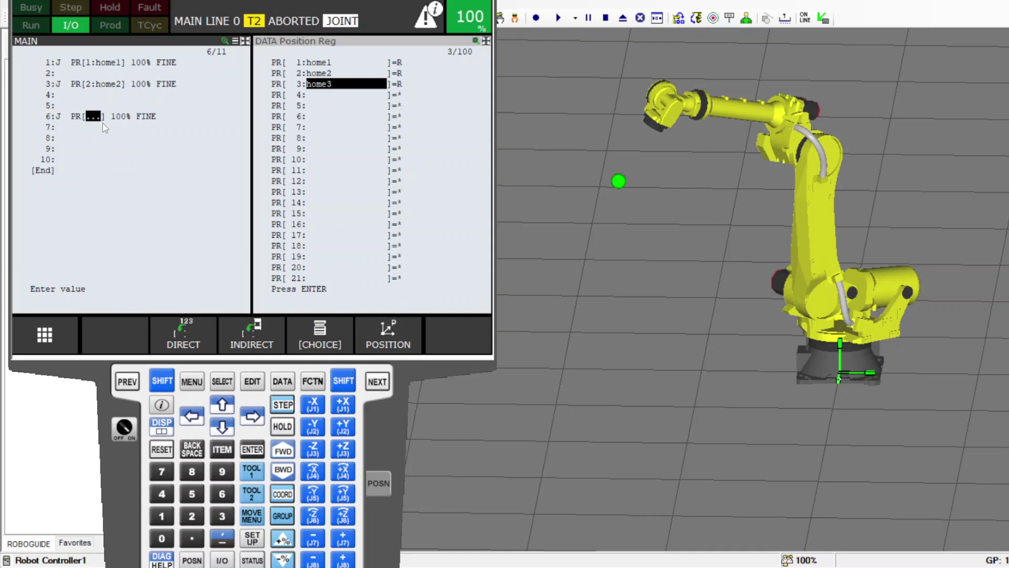
{"action": "type", "text": "3"}
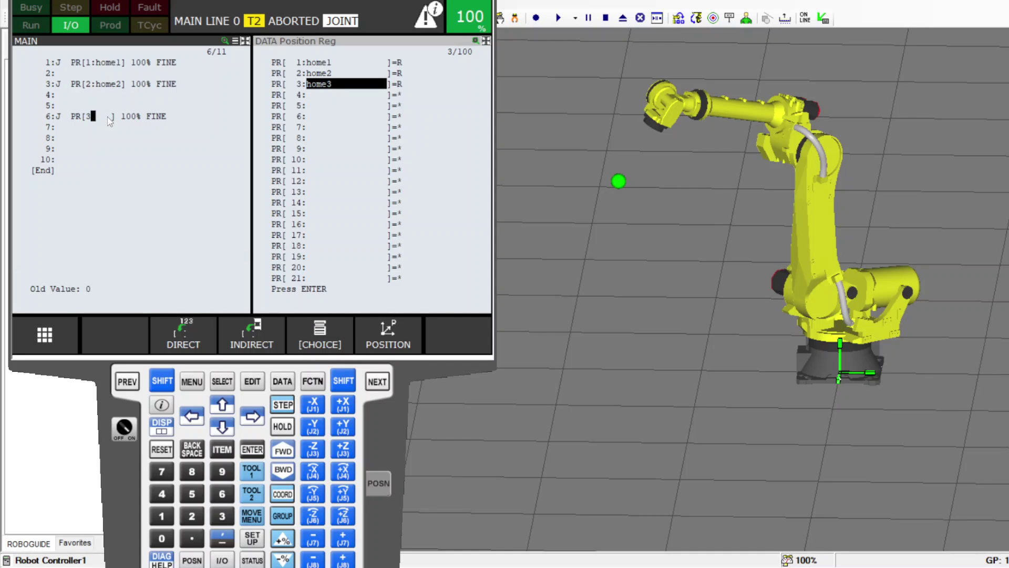
{"action": "key", "text": "Return"}
{"action": "left_click", "coordinate": [51, 105]}
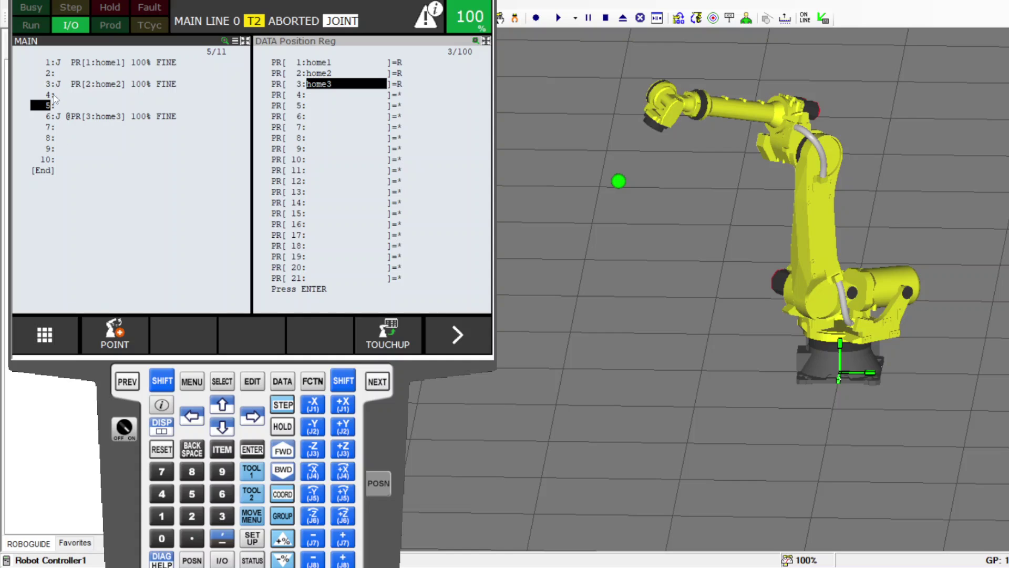
{"action": "left_click", "coordinate": [41, 63]}
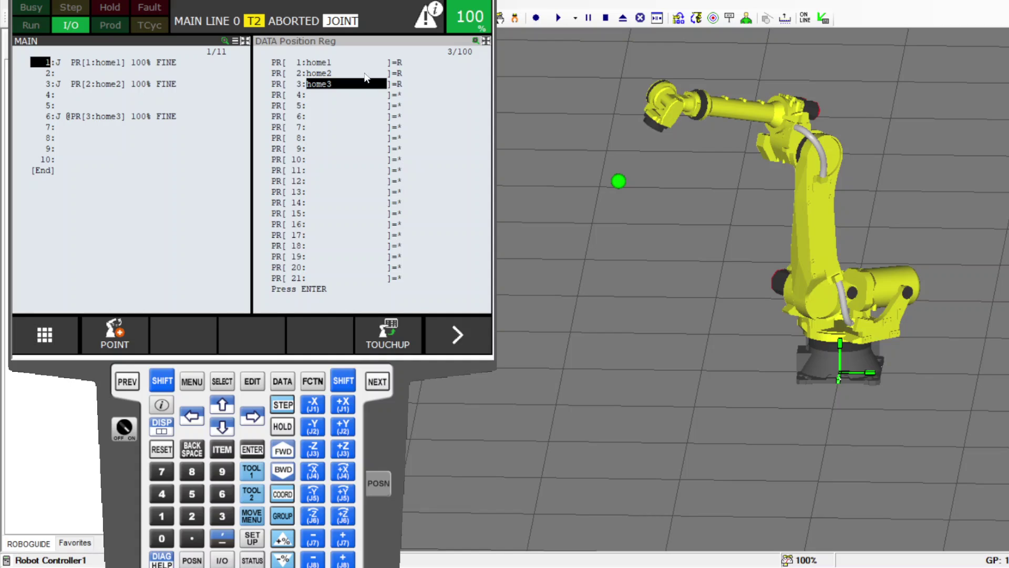
Display the digital output list beside the MAIN program in place of the position registers
{"action": "left_click", "coordinate": [357, 45]}
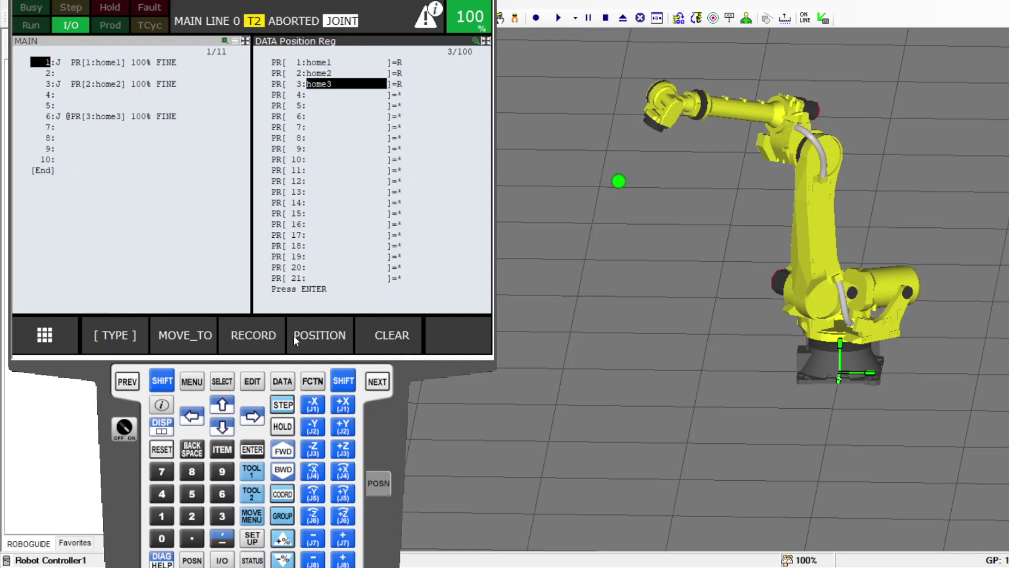
{"action": "left_click", "coordinate": [222, 560]}
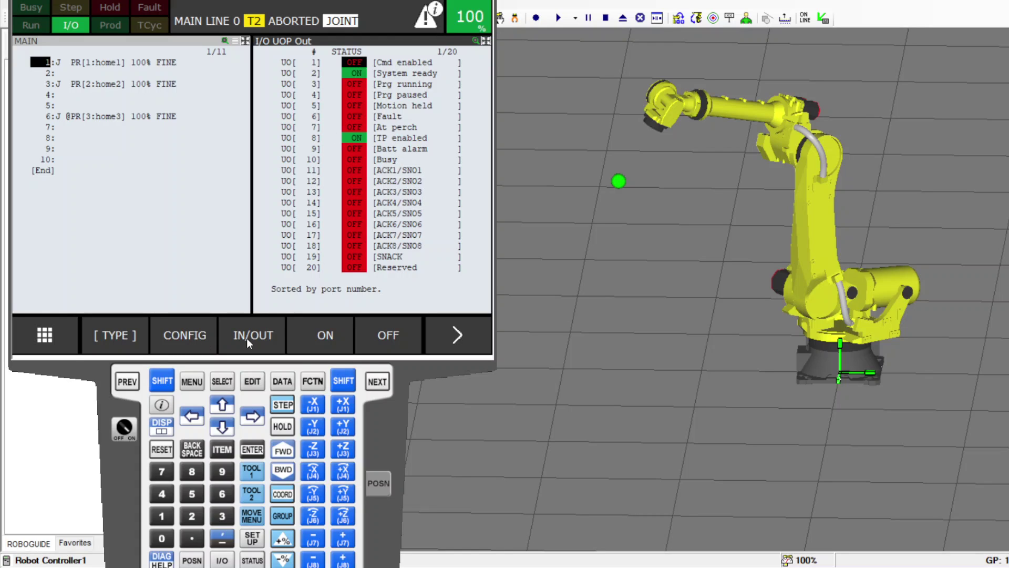
{"action": "left_click", "coordinate": [128, 342]}
{"action": "left_click", "coordinate": [85, 153]}
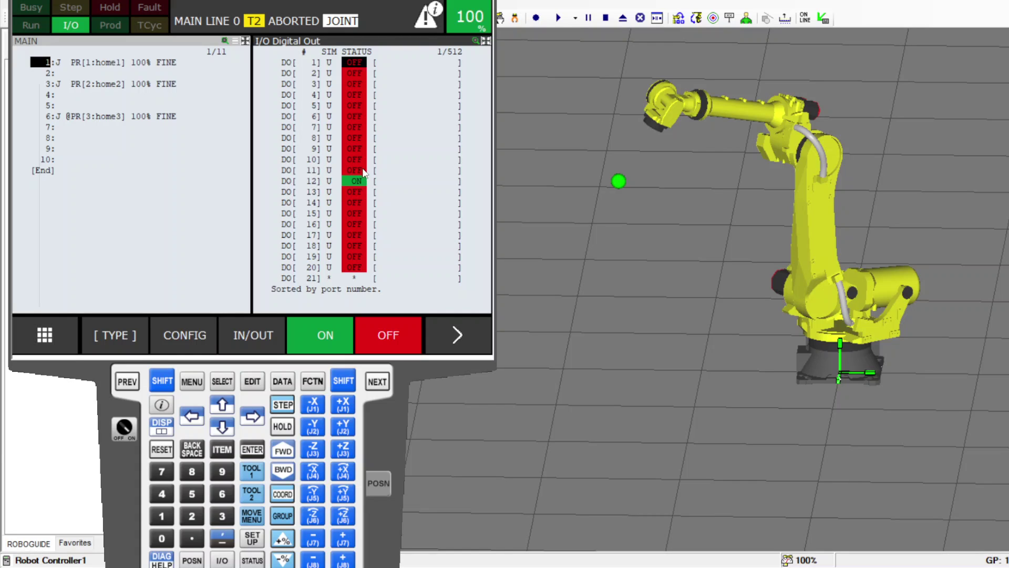
Open the port detail of digital output DO[10] and set its comment to home1
{"action": "left_click", "coordinate": [380, 159]}
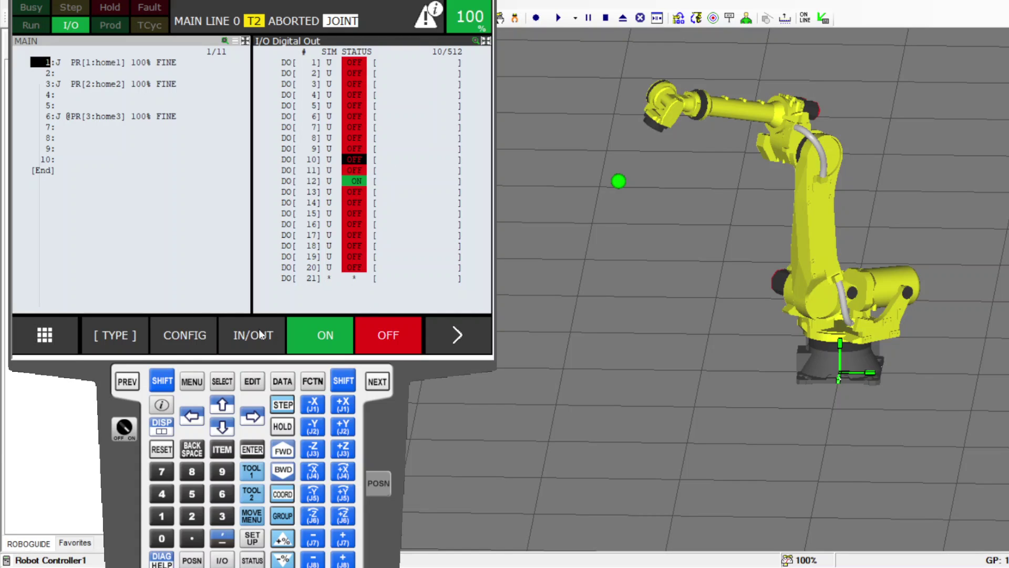
{"action": "left_click", "coordinate": [449, 337]}
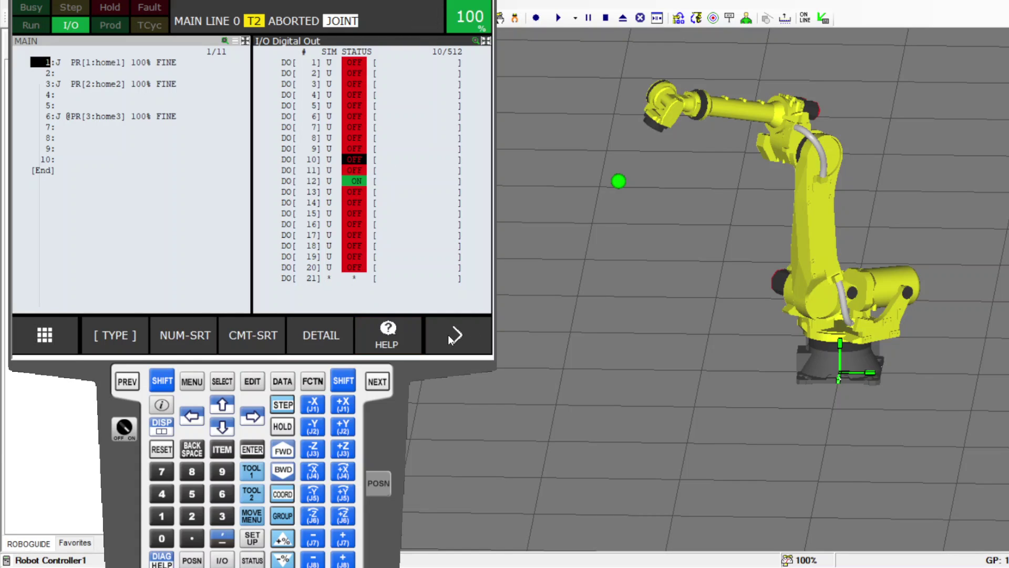
{"action": "left_click", "coordinate": [314, 336]}
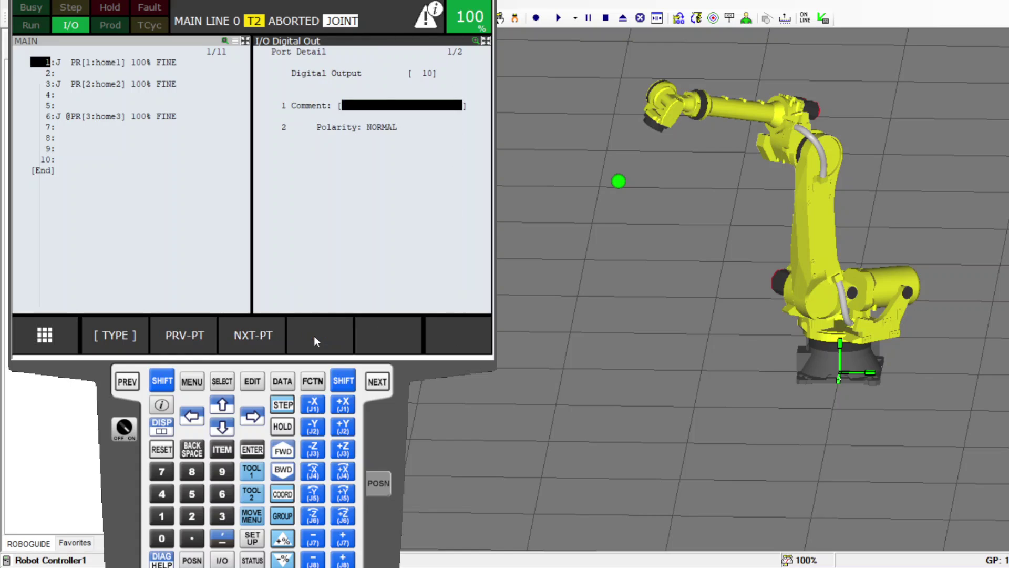
{"action": "left_click", "coordinate": [381, 107]}
{"action": "left_click", "coordinate": [376, 296]}
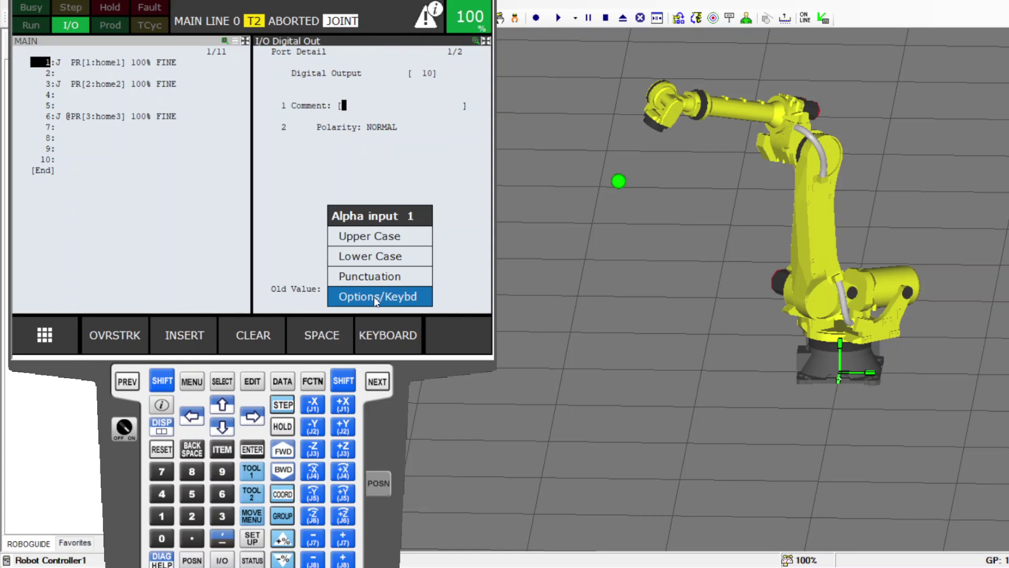
{"action": "left_click", "coordinate": [393, 335]}
{"action": "type", "text": "home1"}
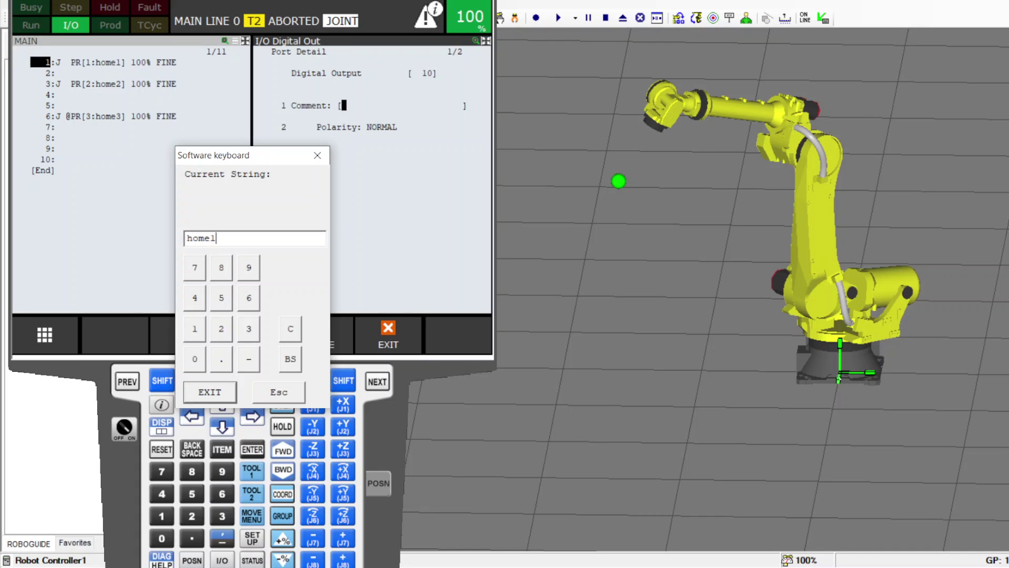
{"action": "left_click", "coordinate": [193, 398]}
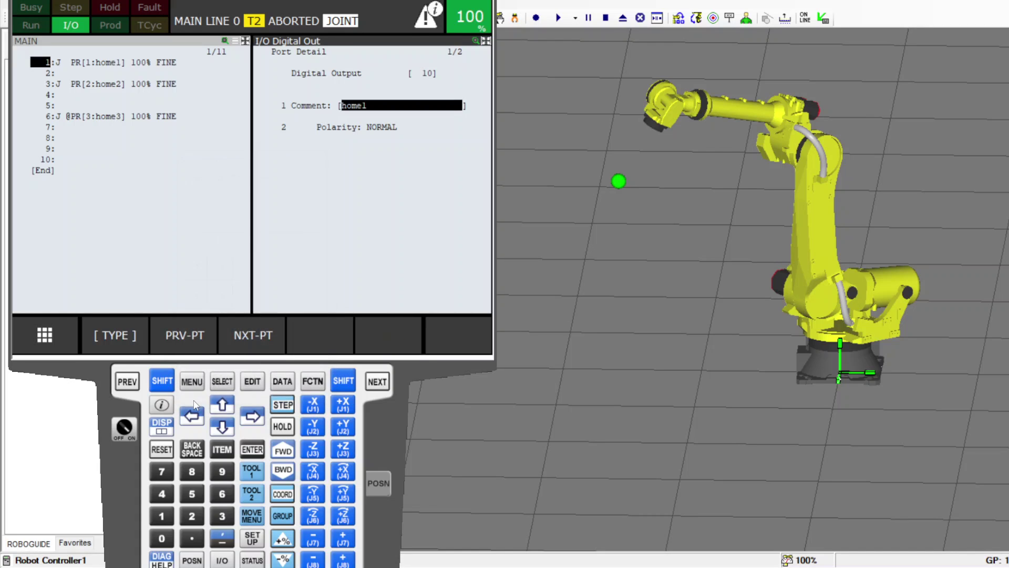
Advance to the detail of digital output DO[11] and set its comment to home2
{"action": "left_click", "coordinate": [247, 335]}
{"action": "left_click", "coordinate": [403, 90]}
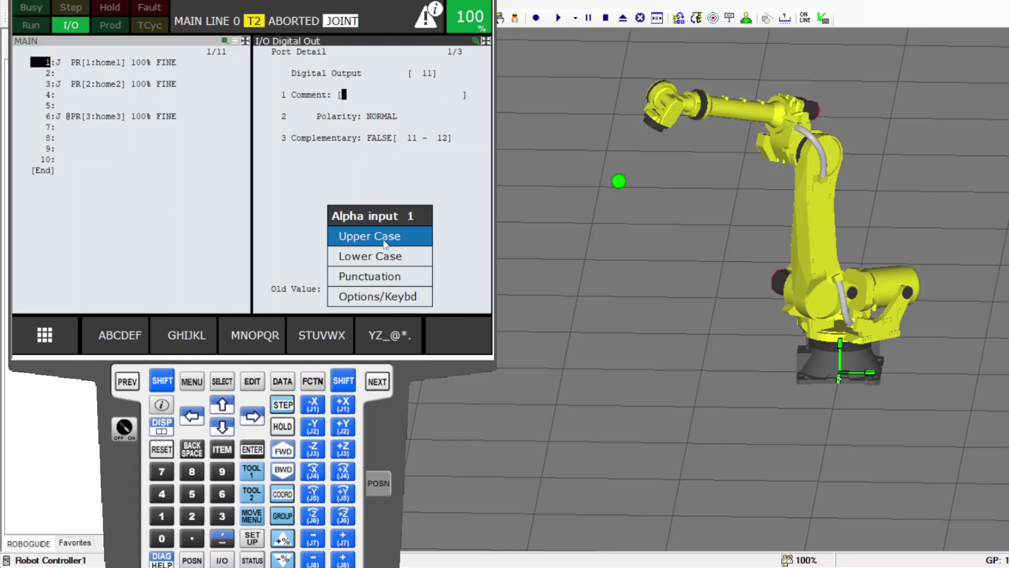
{"action": "left_click", "coordinate": [372, 298]}
{"action": "left_click", "coordinate": [376, 334]}
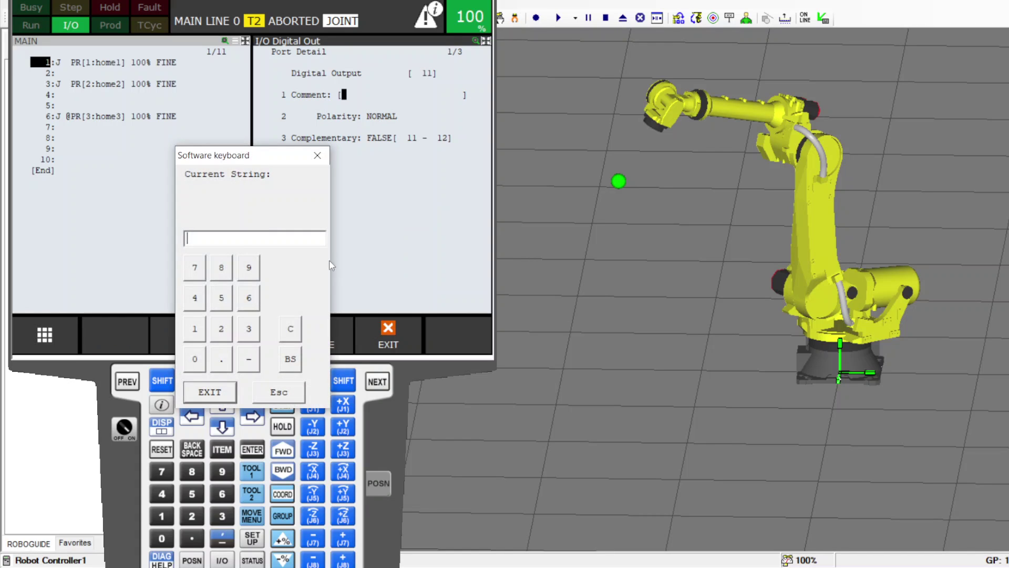
{"action": "type", "text": "home2"}
{"action": "left_click", "coordinate": [212, 392]}
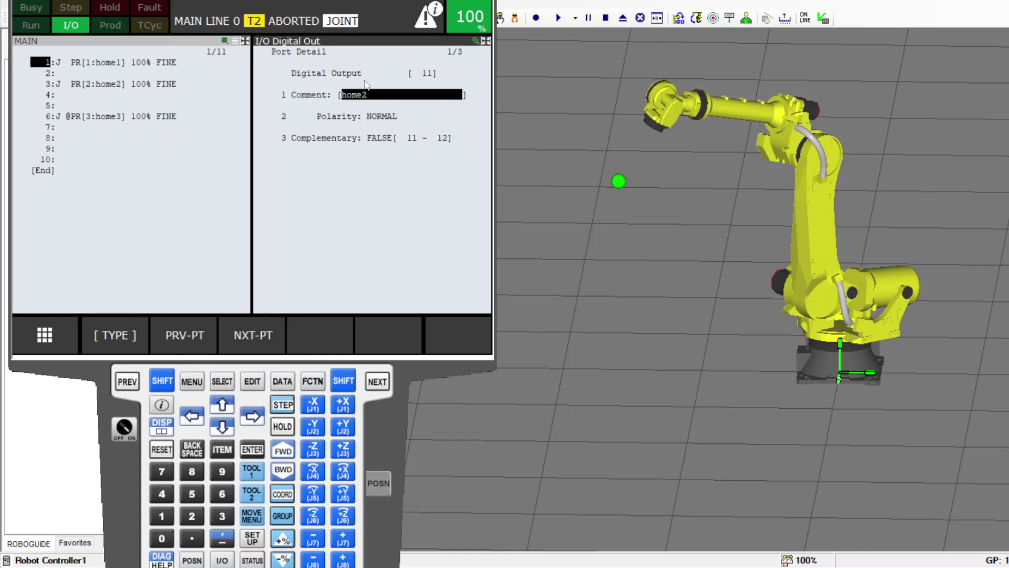
Set the comment of digital output DO[12] to home3 and return to the output list, moving the cursor to DO[13]
{"action": "left_click", "coordinate": [256, 334]}
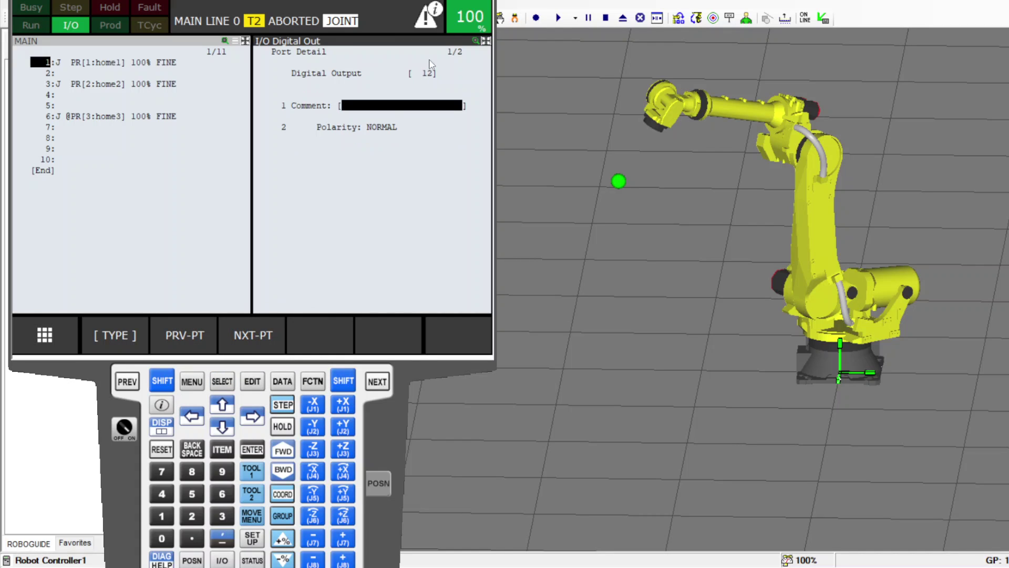
{"action": "left_click", "coordinate": [401, 107]}
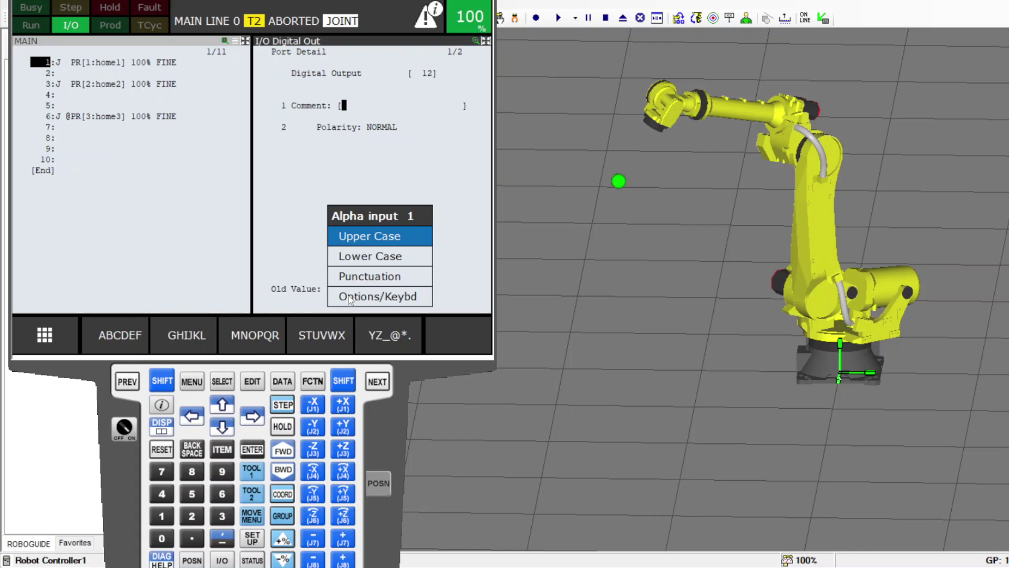
{"action": "left_click", "coordinate": [379, 296]}
{"action": "left_click", "coordinate": [399, 333]}
{"action": "type", "text": "home3"}
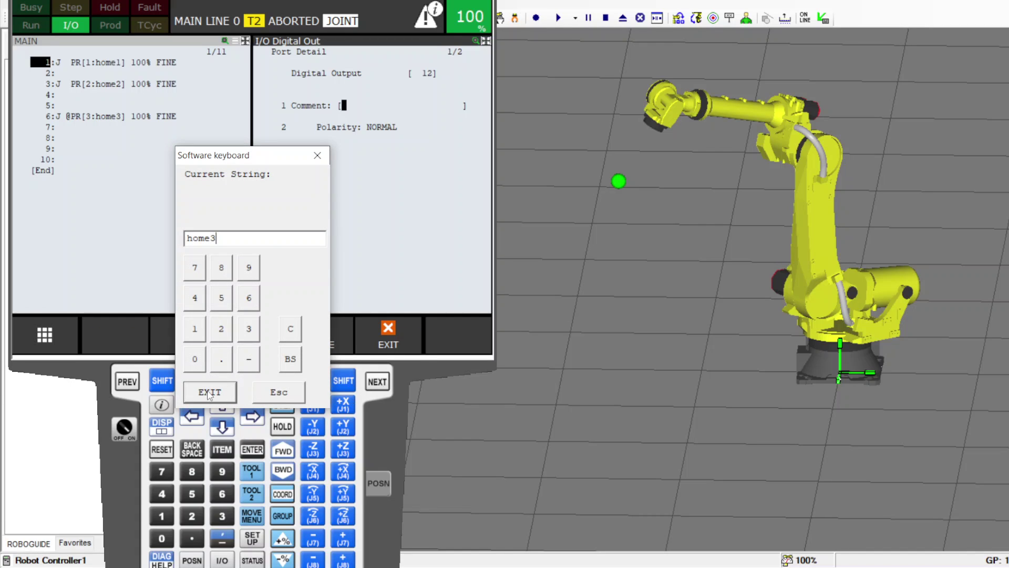
{"action": "left_click", "coordinate": [209, 391]}
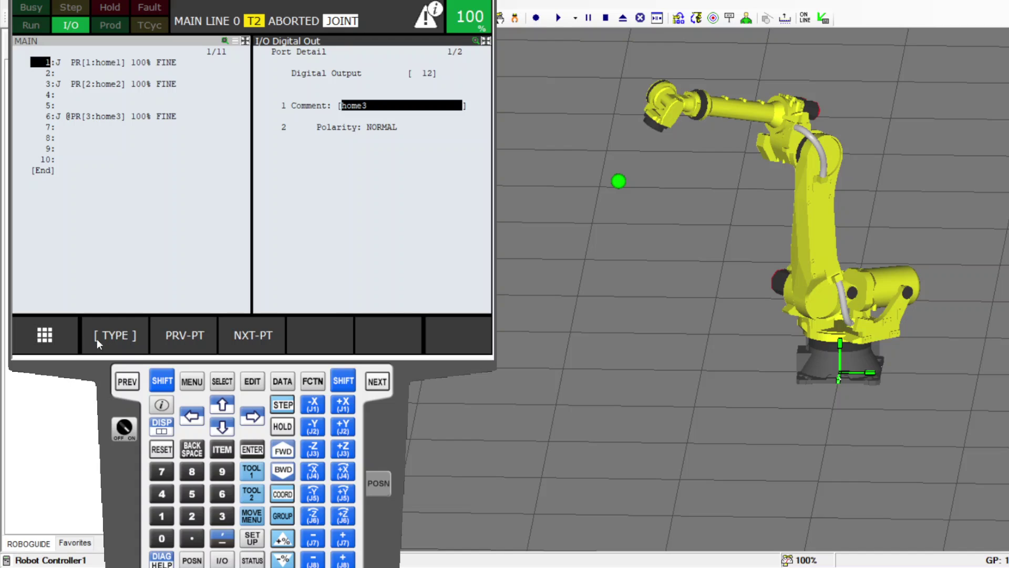
{"action": "left_click", "coordinate": [127, 382]}
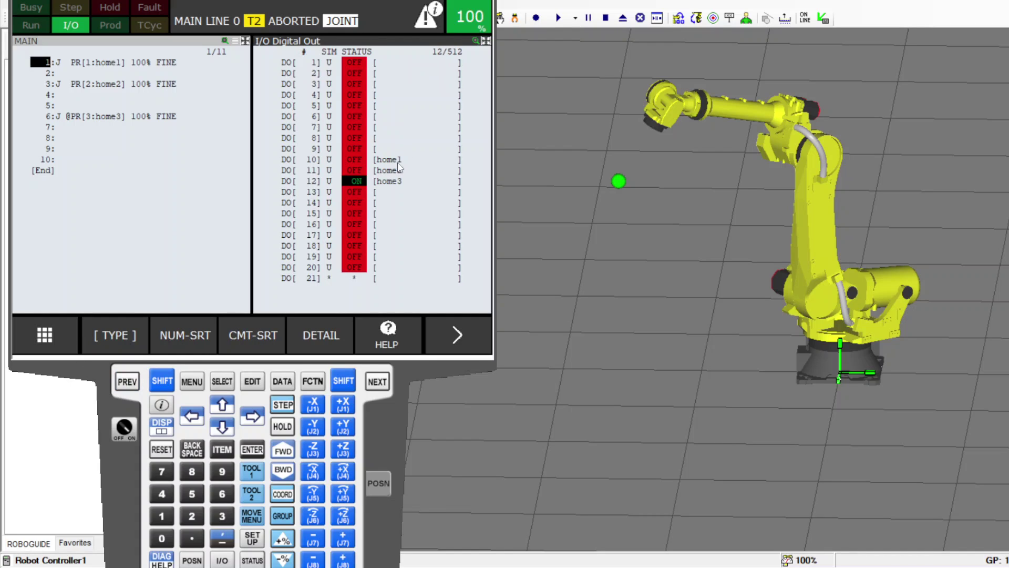
{"action": "left_click", "coordinate": [349, 192]}
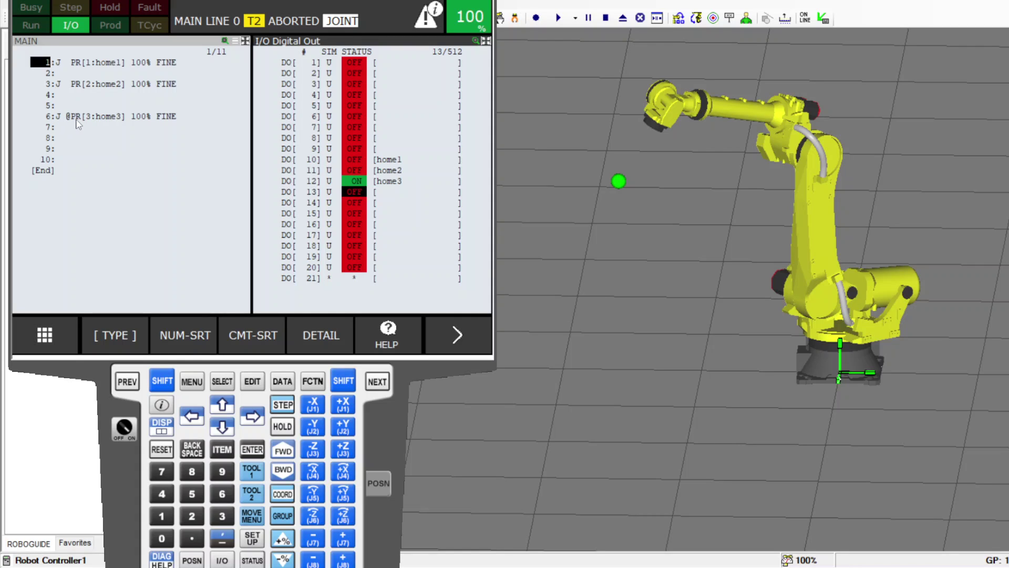
Enable step mode and execute line 1 of MAIN to move the robot to home1
{"action": "left_click", "coordinate": [133, 210]}
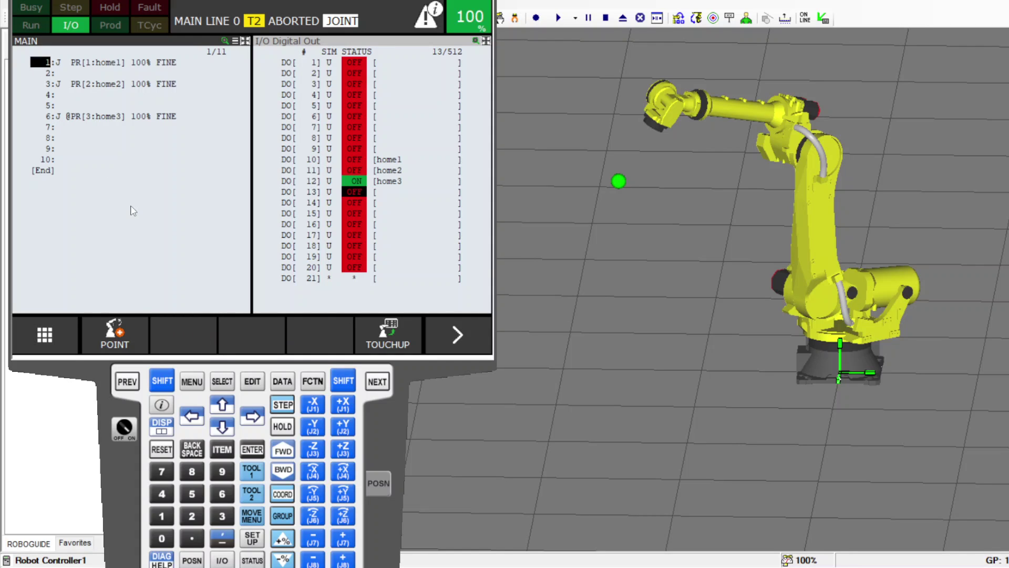
{"action": "left_click", "coordinate": [162, 381]}
{"action": "left_click", "coordinate": [285, 454]}
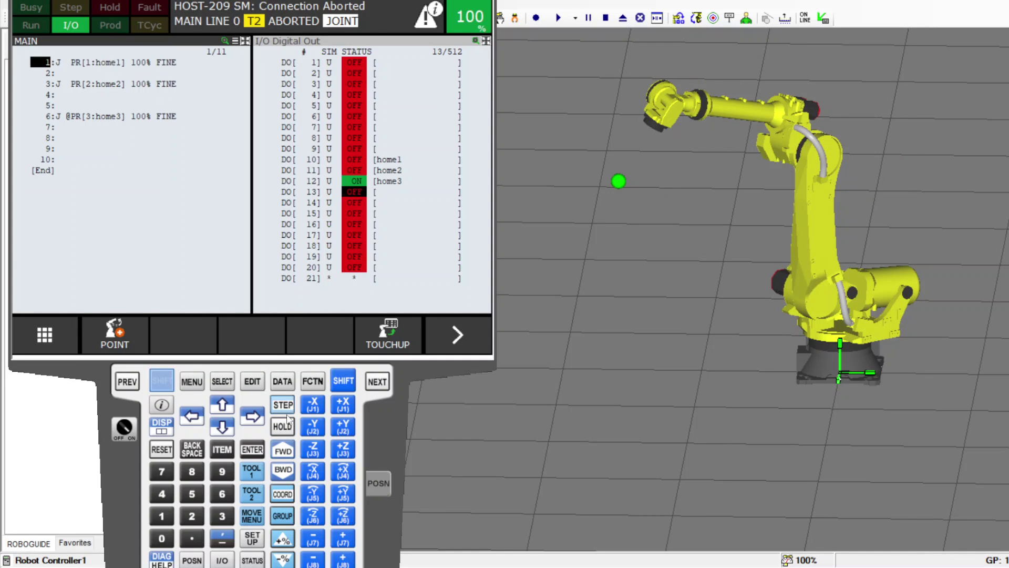
{"action": "left_click", "coordinate": [283, 404]}
{"action": "left_click", "coordinate": [283, 454]}
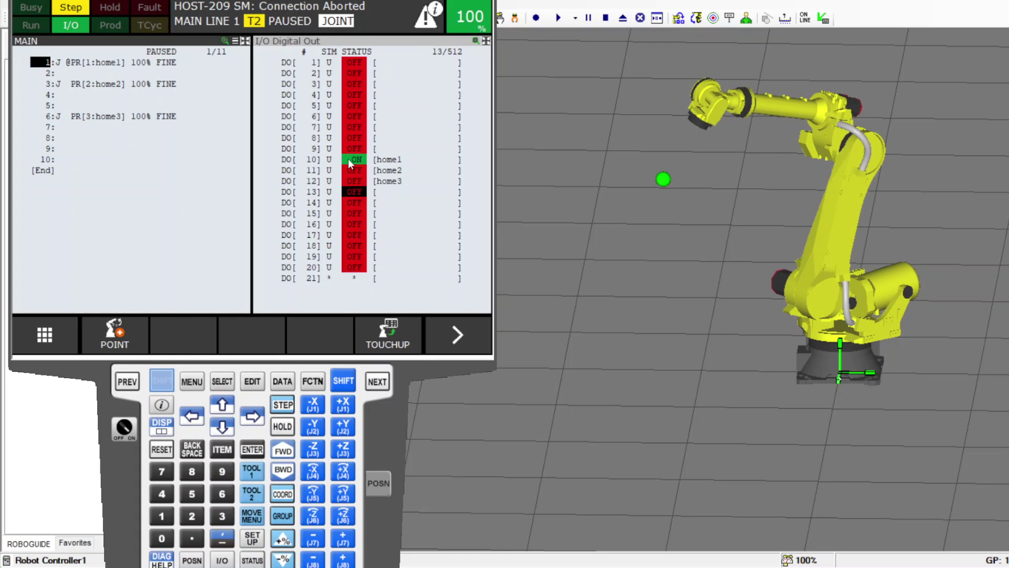
Step MAIN forward through the moves to home2 and home3 up to line 8
{"action": "left_click", "coordinate": [283, 450]}
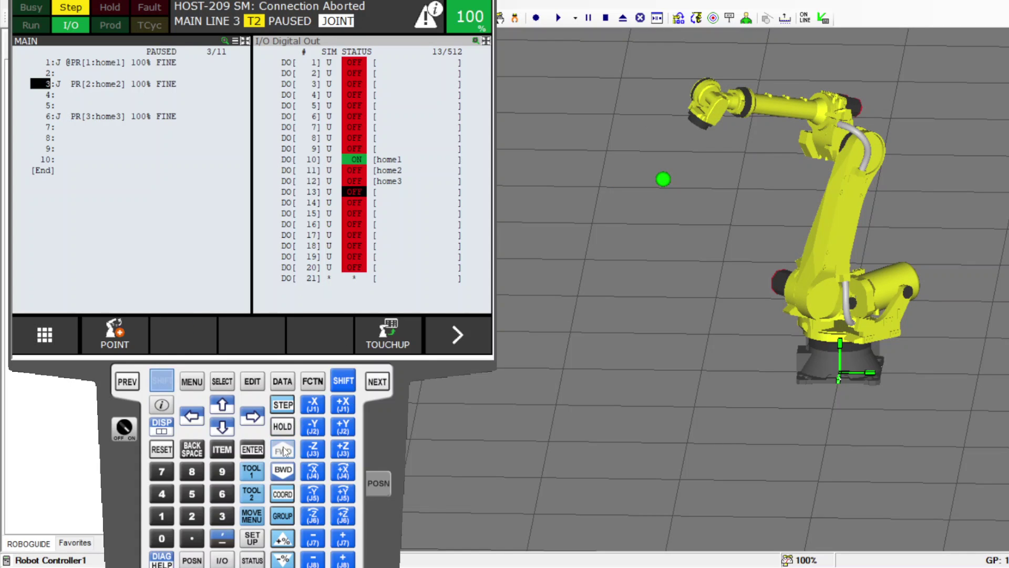
{"action": "left_click", "coordinate": [282, 451]}
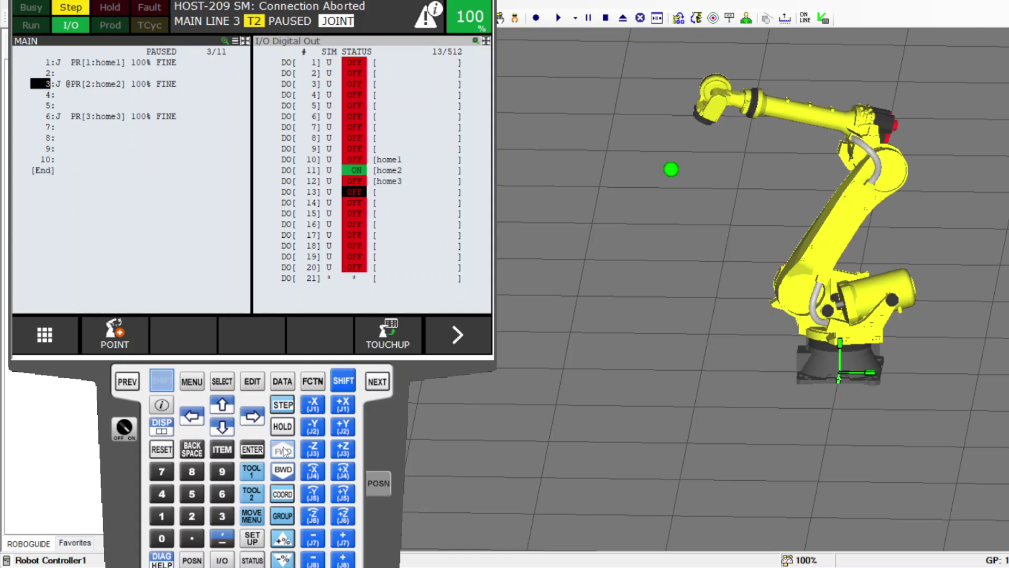
{"action": "left_click", "coordinate": [283, 451]}
{"action": "left_click", "coordinate": [283, 451]}
{"action": "left_click", "coordinate": [284, 451]}
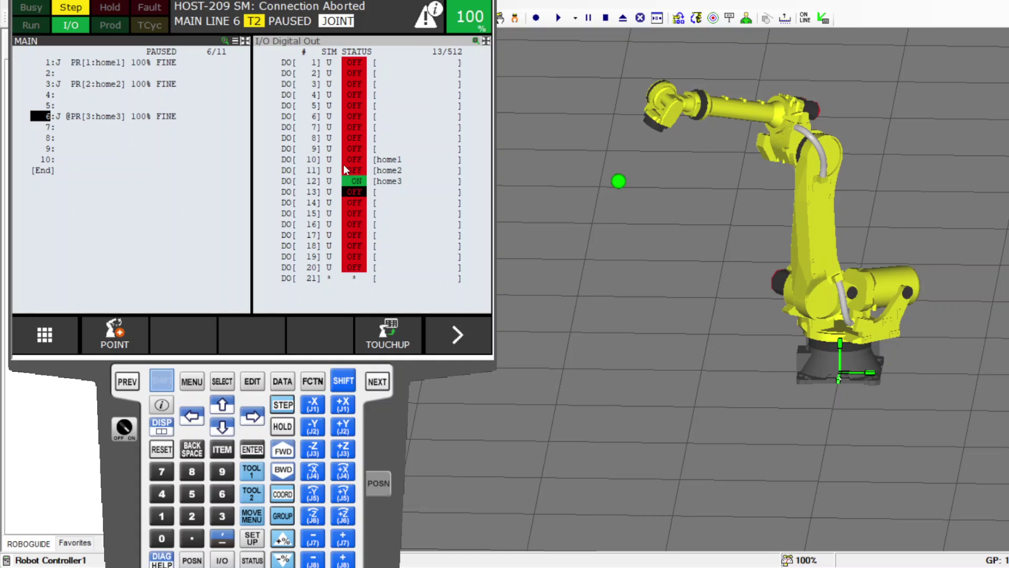
{"action": "left_click", "coordinate": [282, 451]}
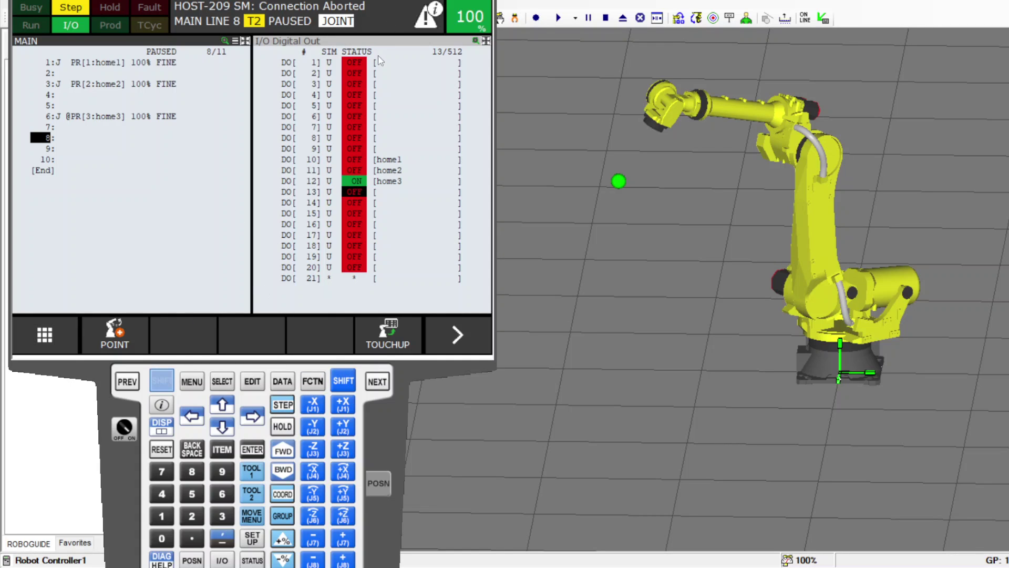
Display the UOP outputs beside MAIN in place of the digital outputs
{"action": "left_click", "coordinate": [276, 313]}
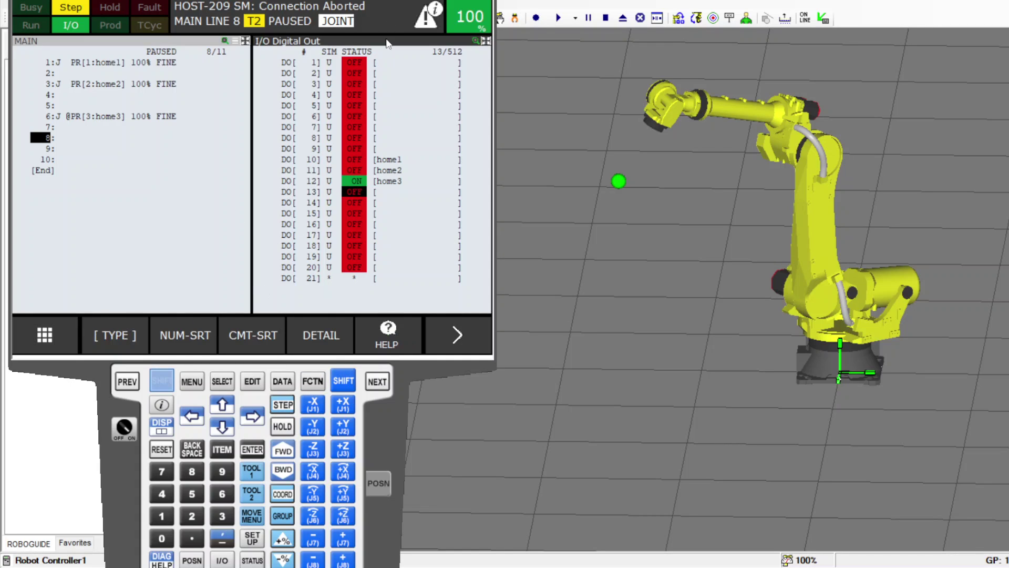
{"action": "left_click", "coordinate": [124, 335]}
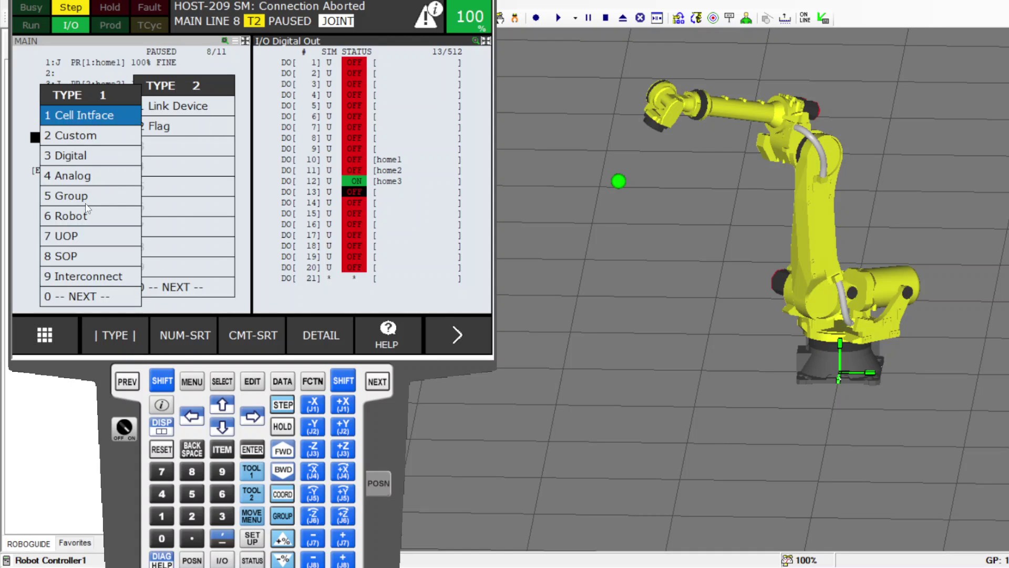
{"action": "left_click", "coordinate": [73, 237]}
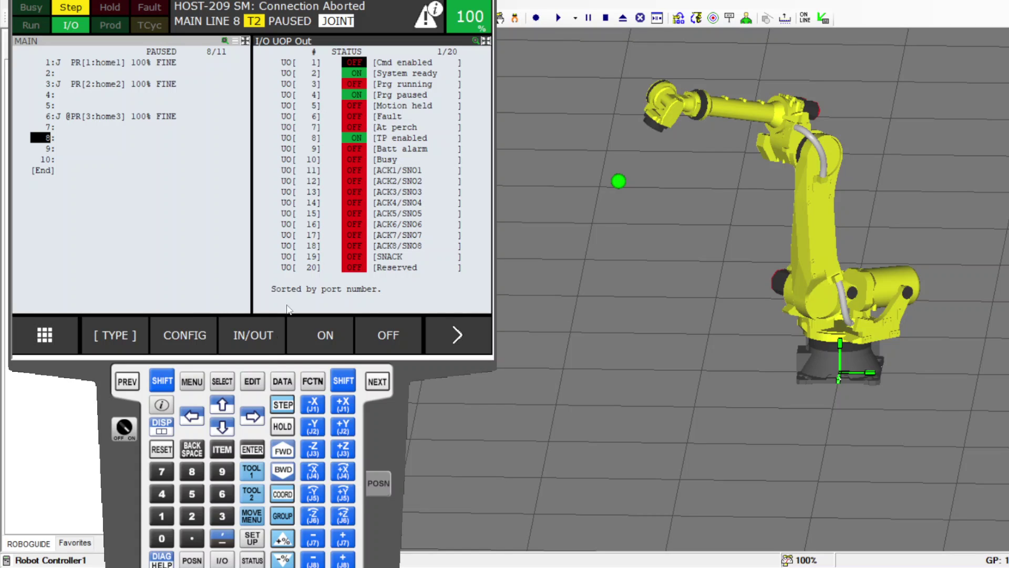
Restart MAIN from line 1, accepting the changed start line, and step through the moves to home1, home2 and home3
{"action": "left_click", "coordinate": [282, 450]}
{"action": "left_click", "coordinate": [283, 451]}
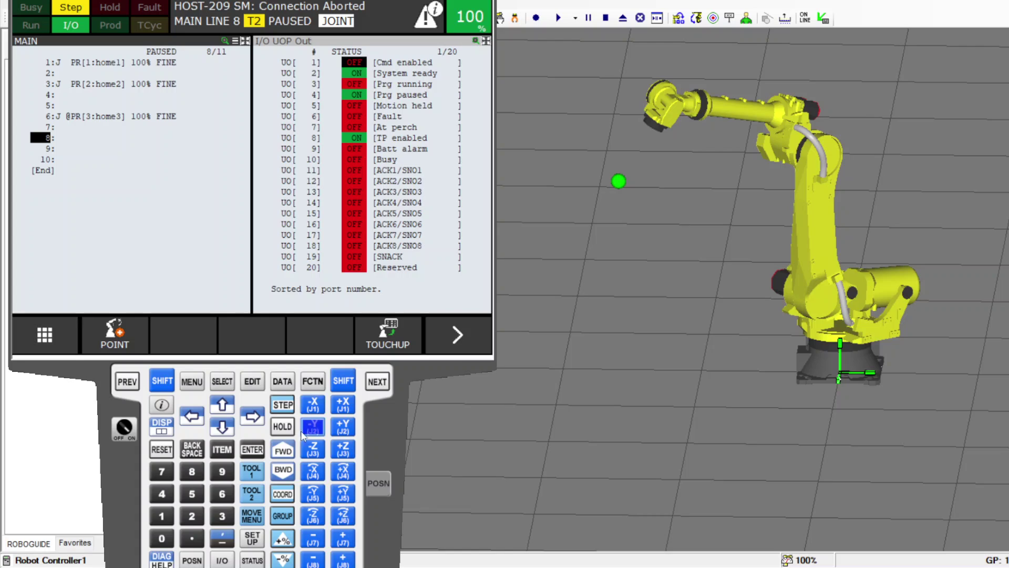
{"action": "left_click", "coordinate": [282, 451]}
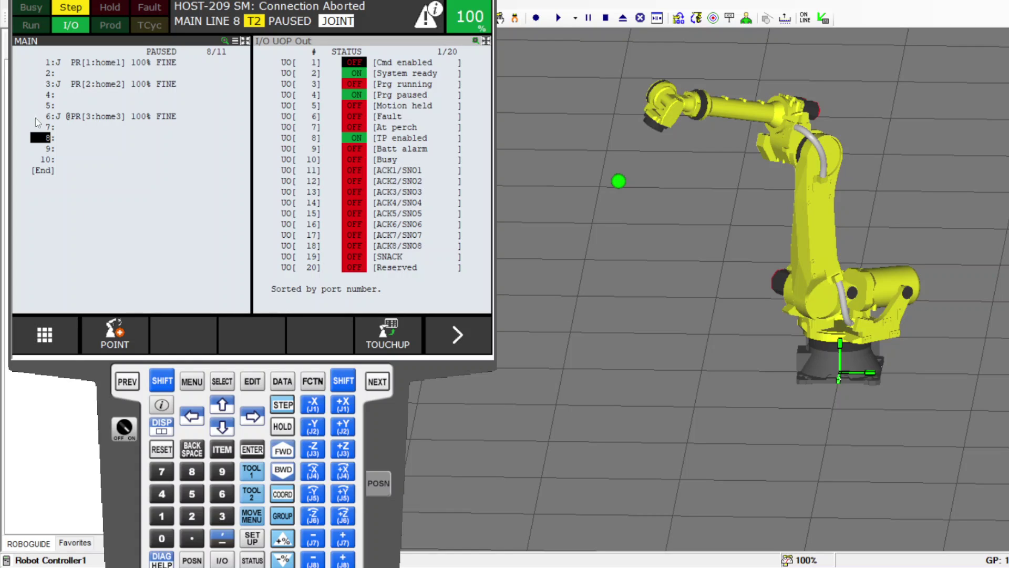
{"action": "left_click", "coordinate": [49, 67]}
{"action": "left_click", "coordinate": [159, 383]}
{"action": "left_click", "coordinate": [283, 451]}
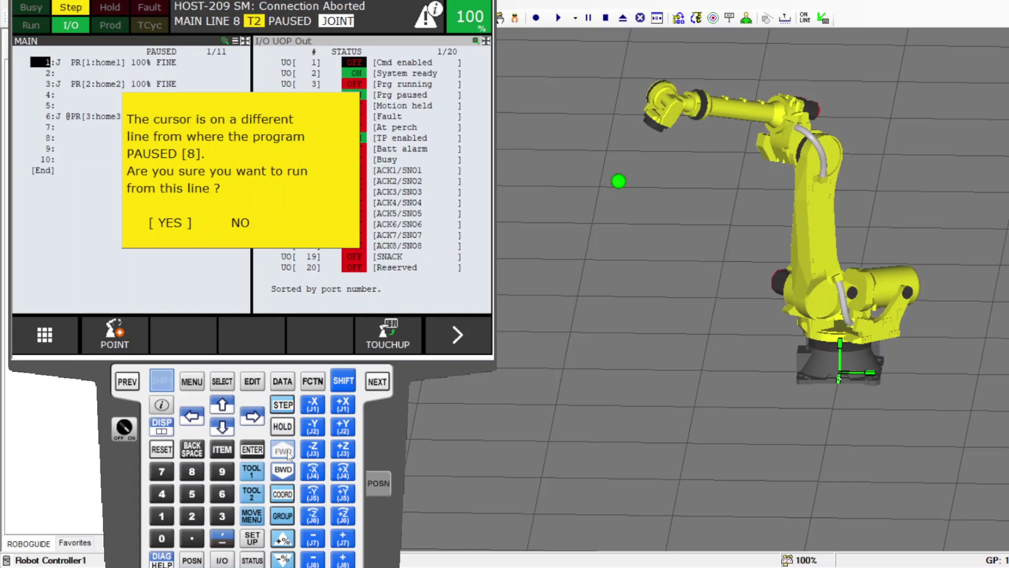
{"action": "left_click", "coordinate": [170, 222]}
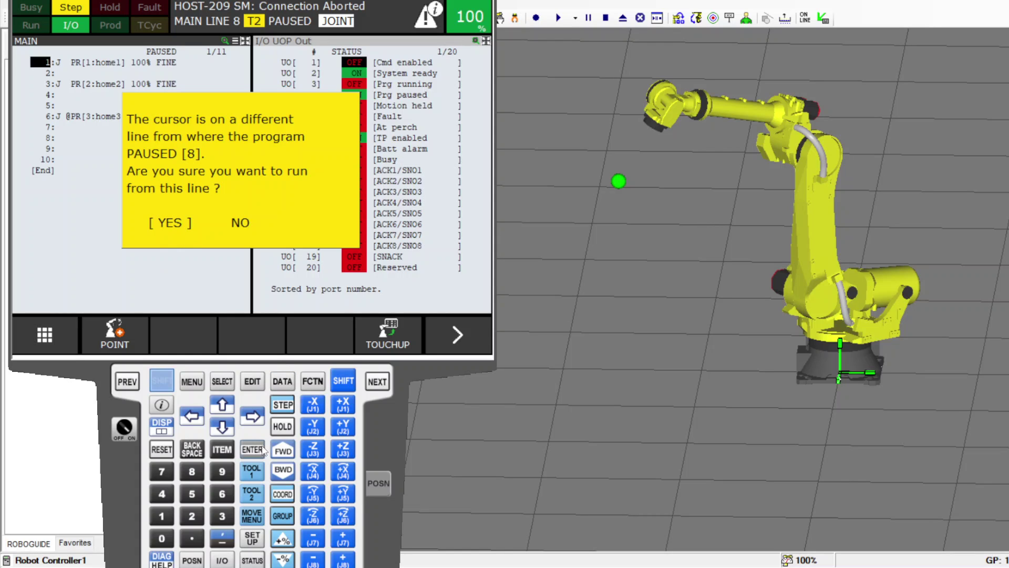
{"action": "left_click", "coordinate": [283, 450]}
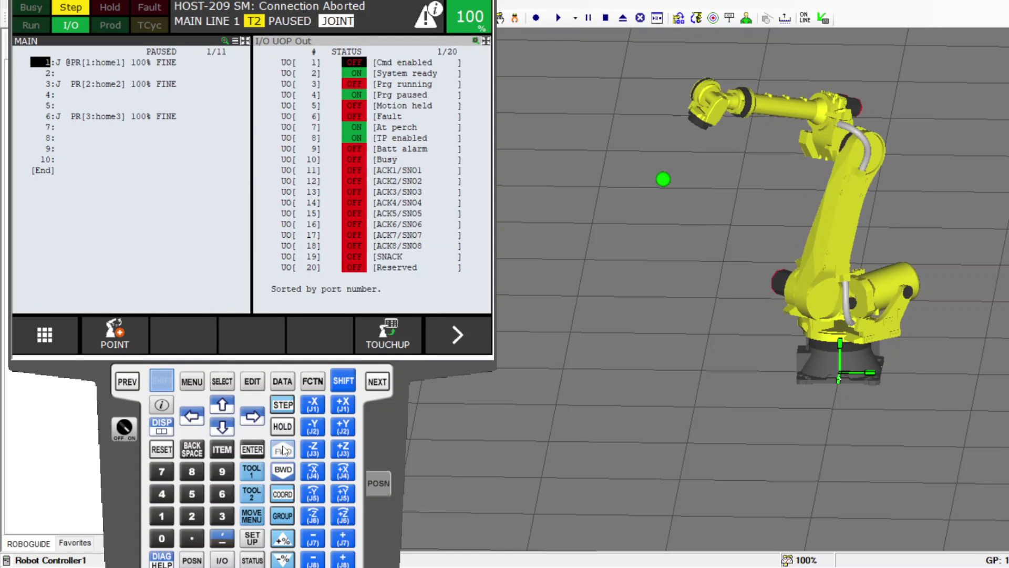
{"action": "left_click", "coordinate": [288, 449]}
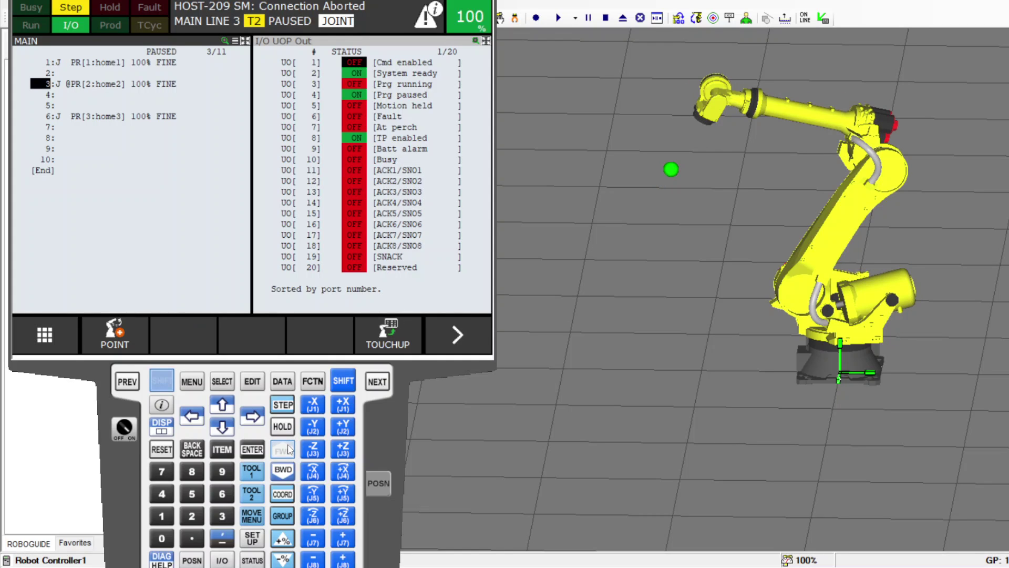
{"action": "left_click", "coordinate": [289, 449]}
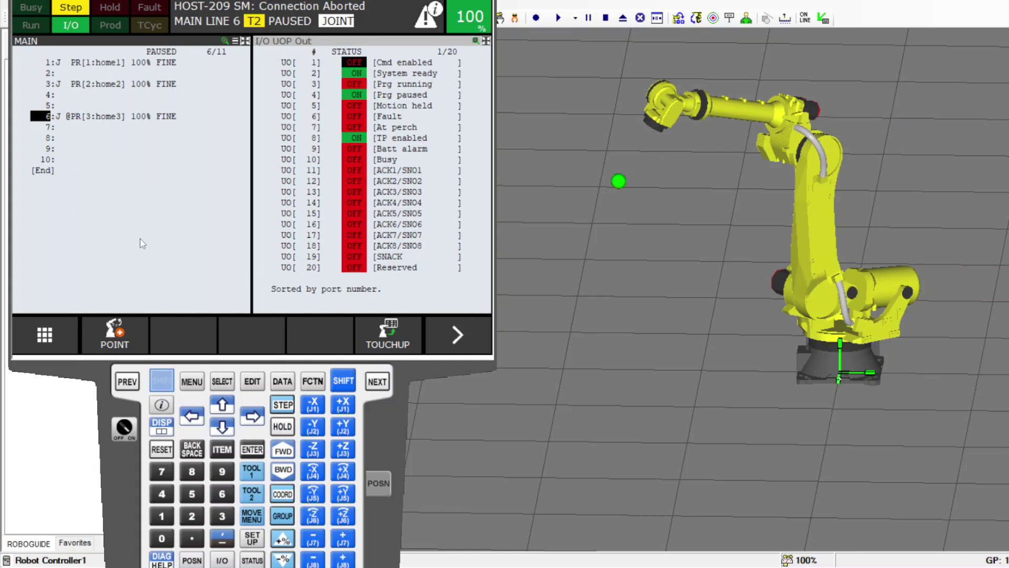
Display the reference position setup in place of MAIN and the position registers in place of the UOP outputs
{"action": "left_click", "coordinate": [191, 382]}
{"action": "left_click", "coordinate": [61, 187]}
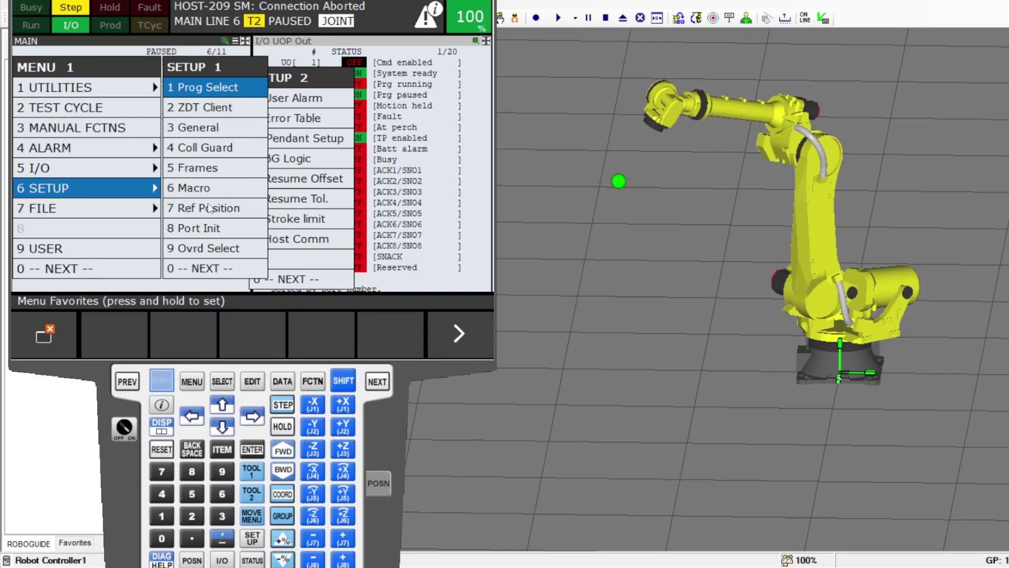
{"action": "left_click", "coordinate": [208, 210]}
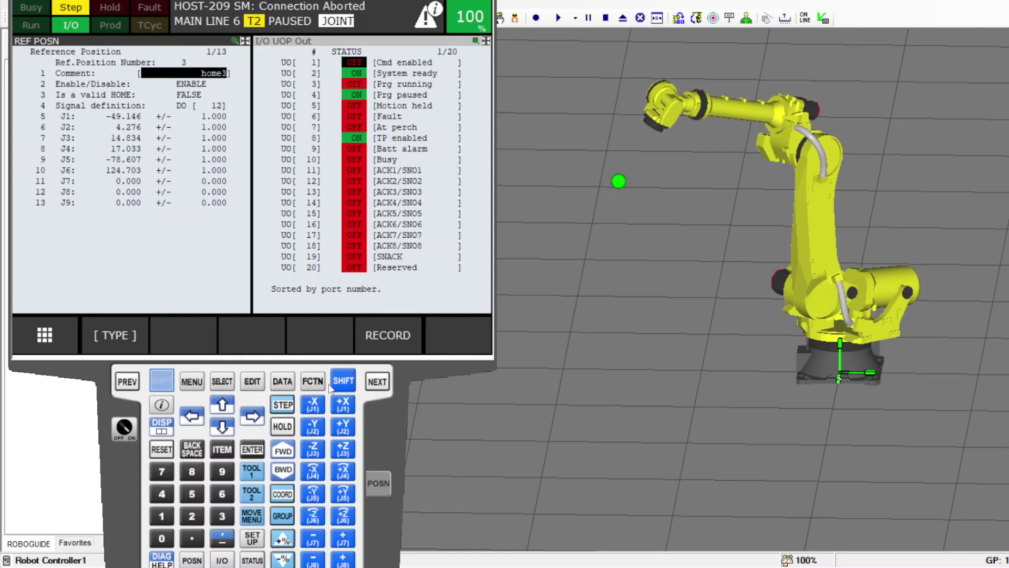
{"action": "left_click", "coordinate": [297, 129]}
{"action": "left_click", "coordinate": [282, 381]}
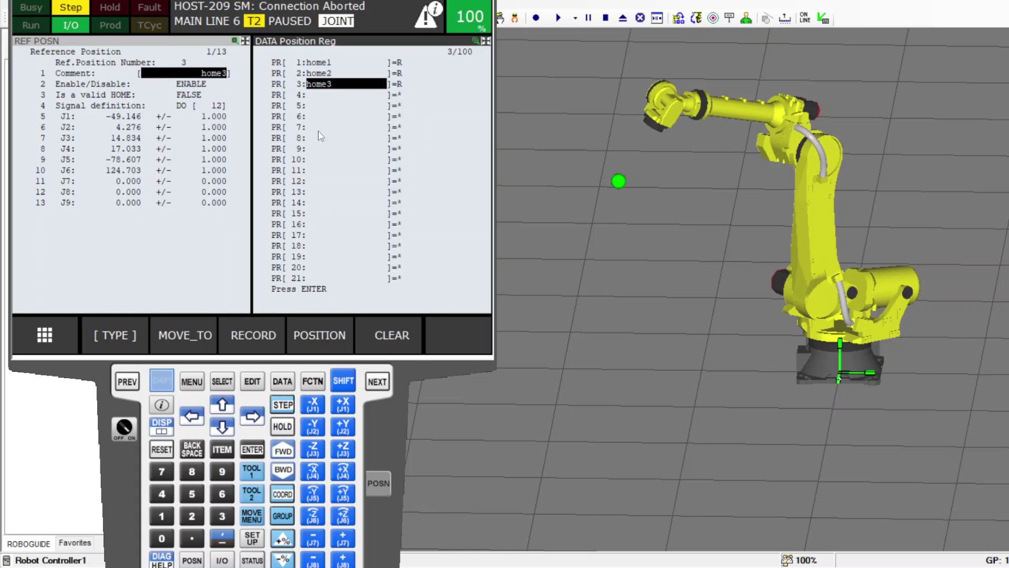